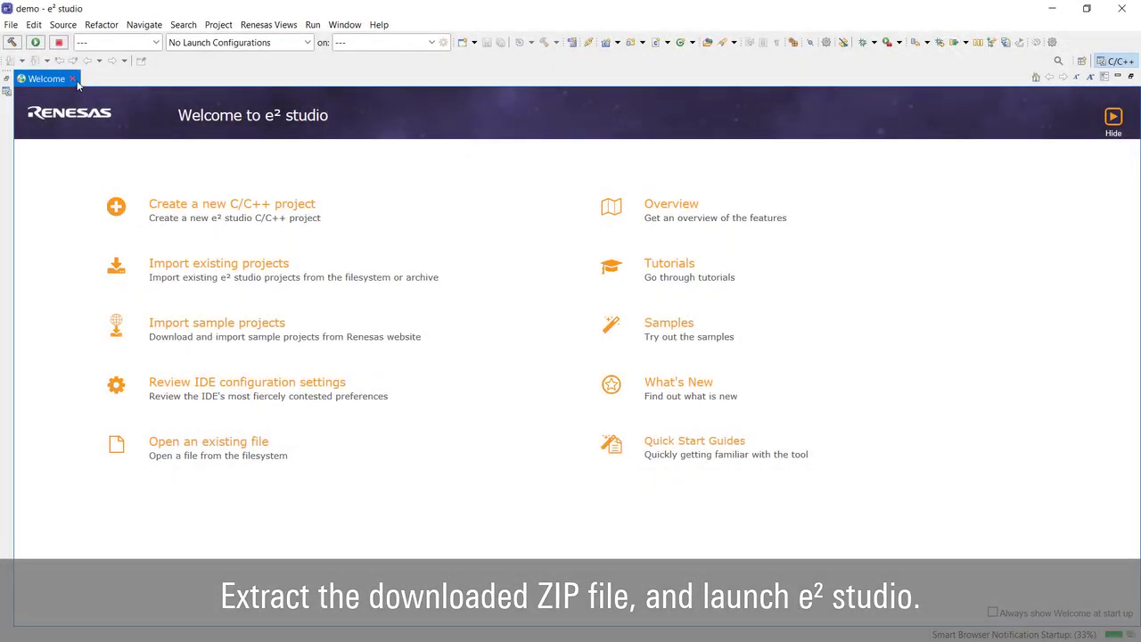
- Close the welcome page and start a new Renesas RA project from the Renesas RA C/C++ Project template
{"action": "left_click", "coordinate": [75, 79]}
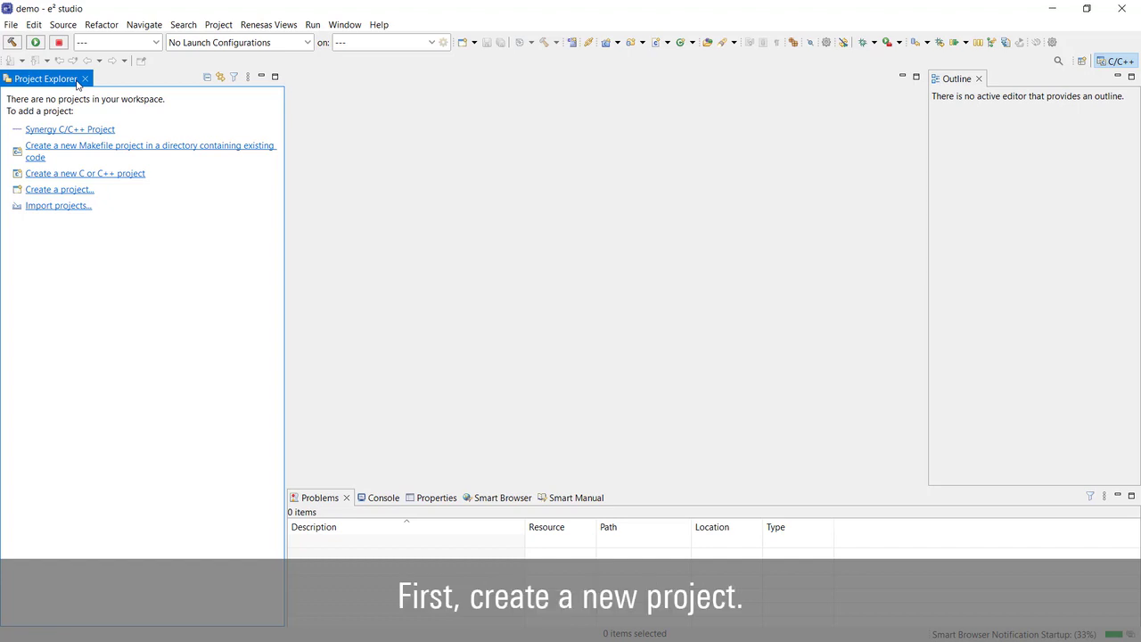
{"action": "left_click", "coordinate": [11, 24]}
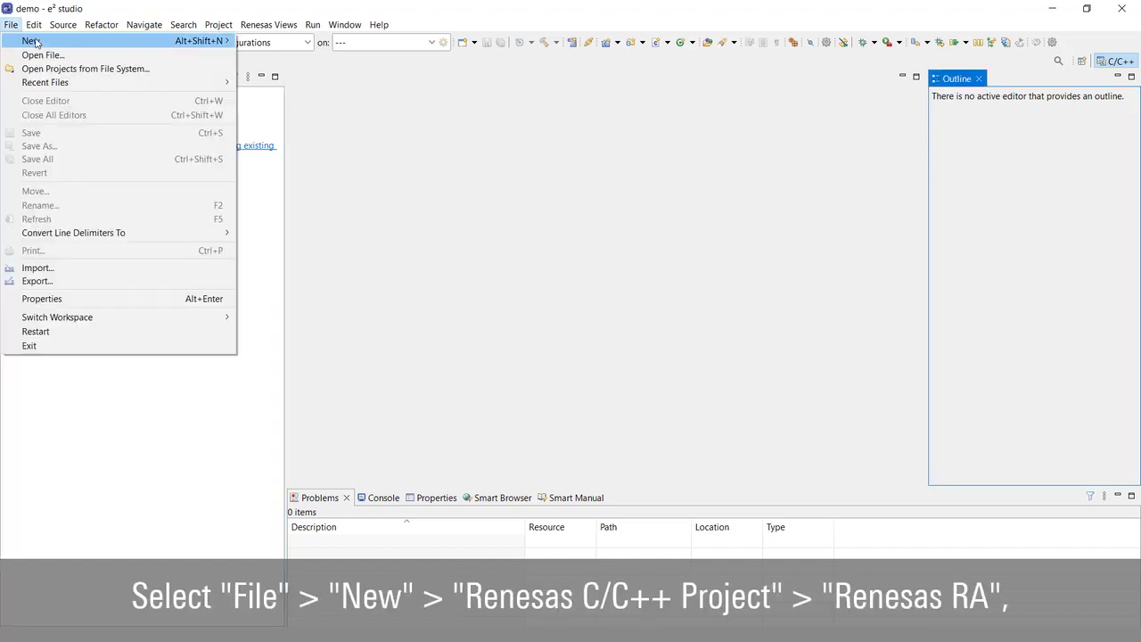
{"action": "mouse_move", "coordinate": [144, 43]}
{"action": "mouse_move", "coordinate": [336, 42]}
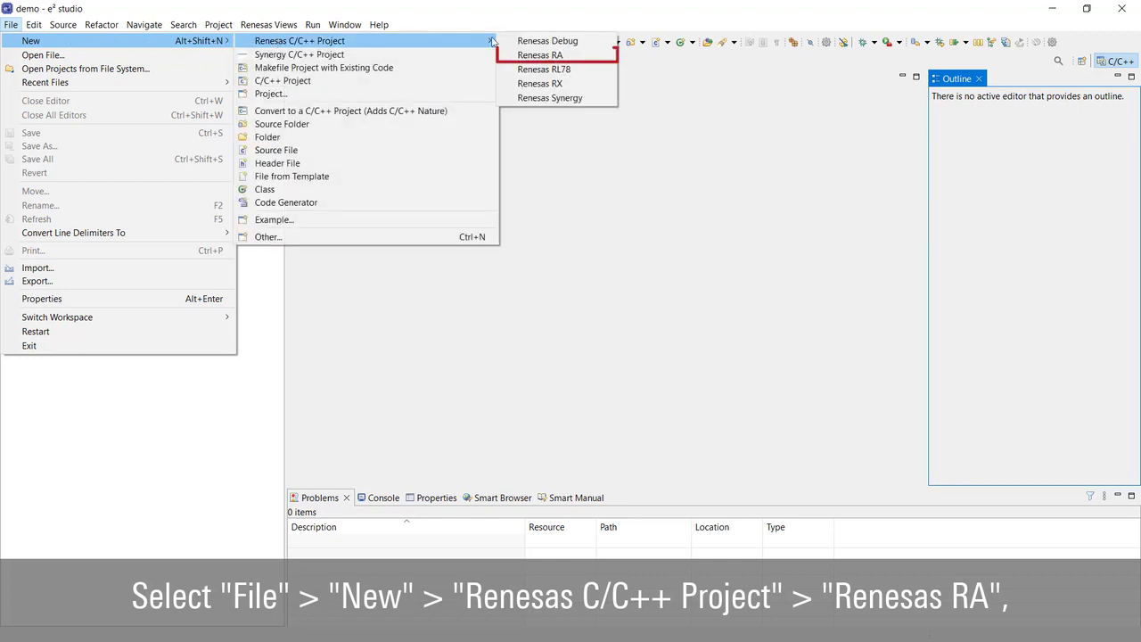
{"action": "left_click", "coordinate": [605, 58]}
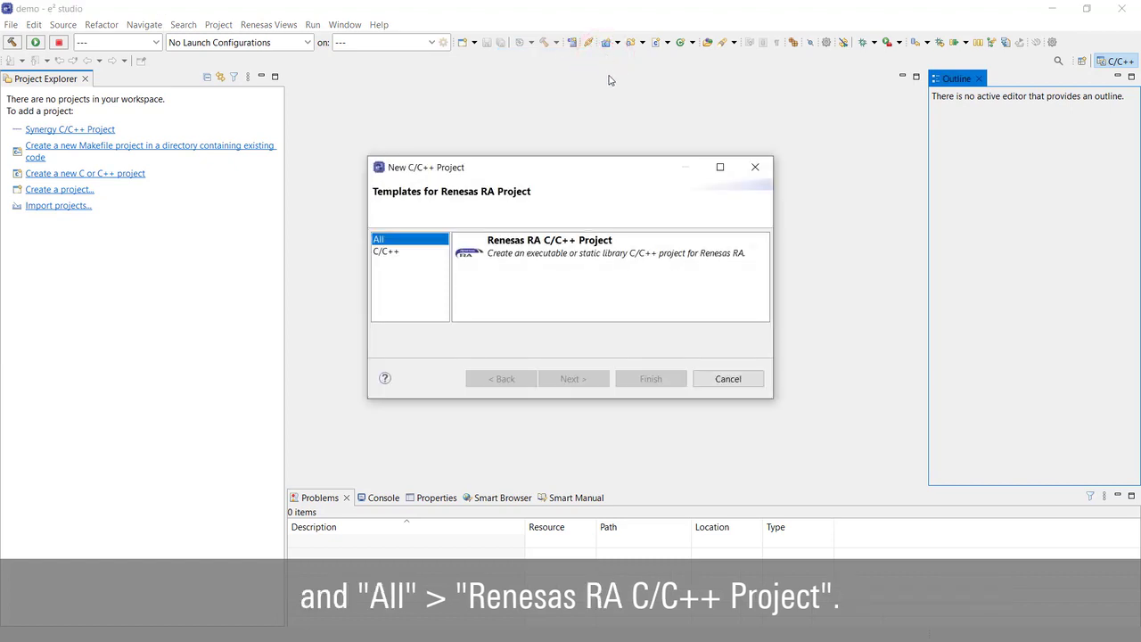
{"action": "left_click", "coordinate": [688, 259]}
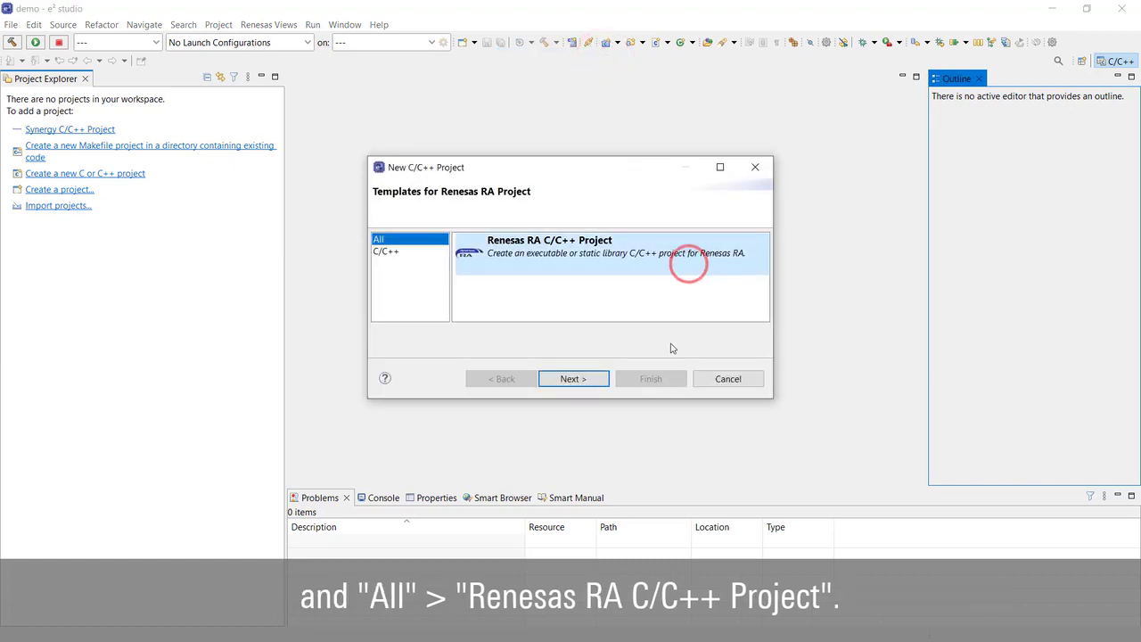
{"action": "left_click", "coordinate": [603, 384]}
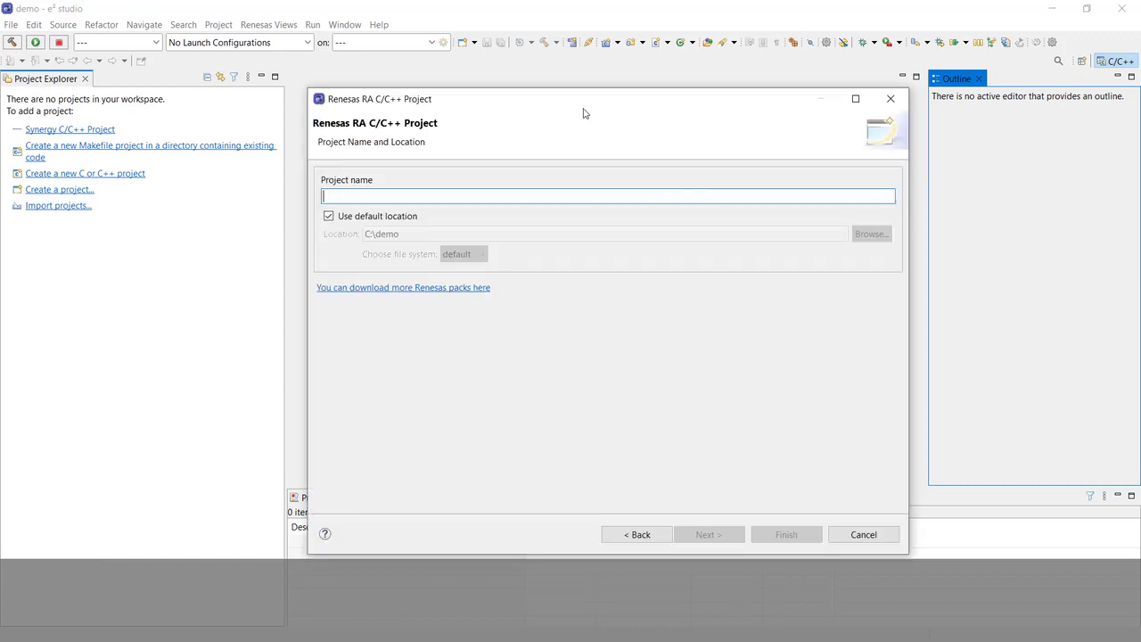
- Name the project HS300x_RA2E1_demo and select the EK-RA2E1 board
{"action": "type", "text": "HS300x_RA2E1_demo"}
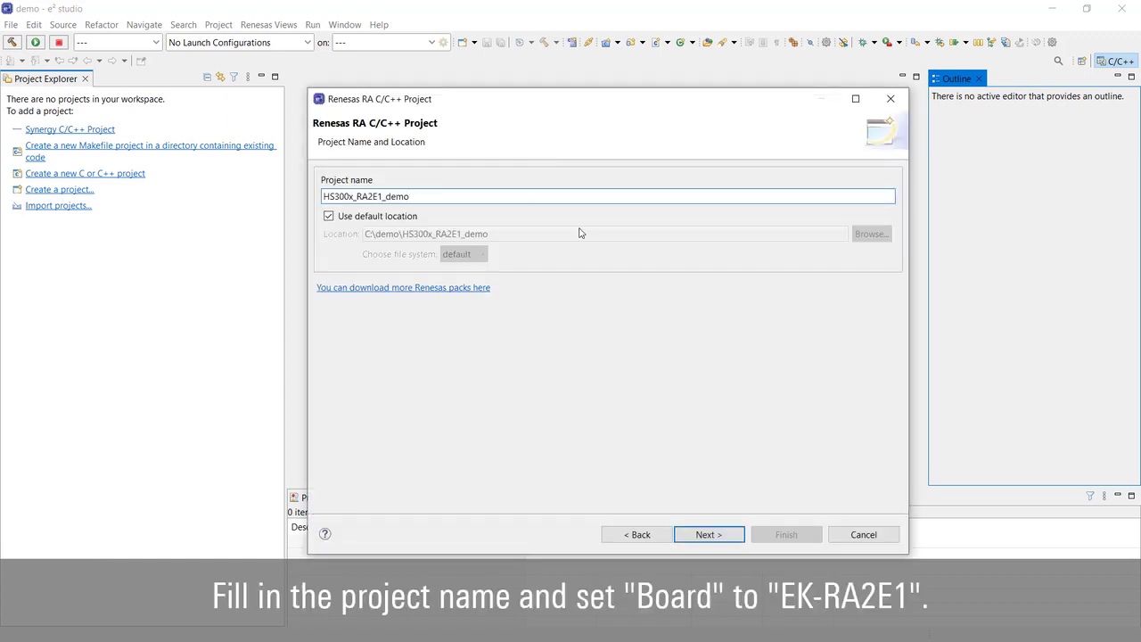
{"action": "left_click", "coordinate": [729, 538]}
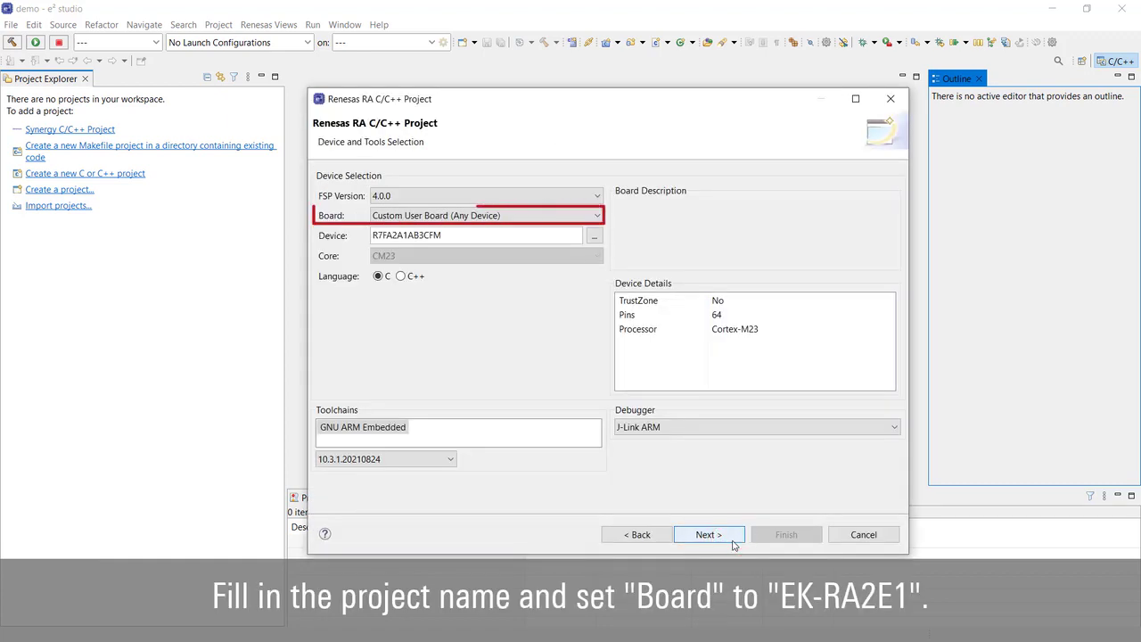
{"action": "left_click", "coordinate": [587, 217]}
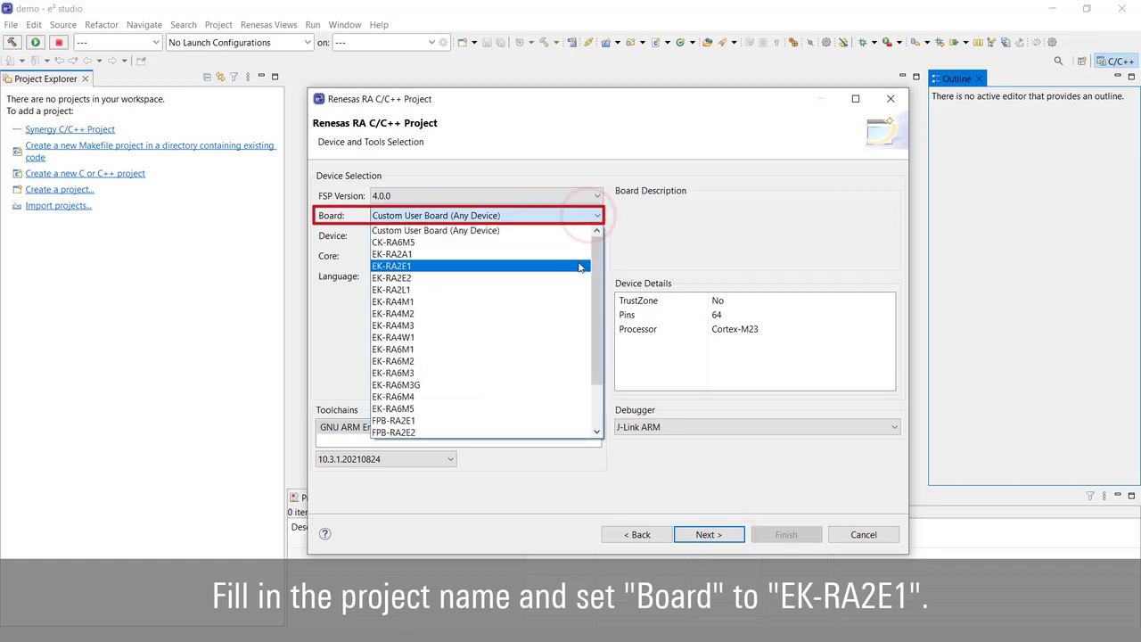
{"action": "left_click", "coordinate": [578, 264]}
{"action": "left_click", "coordinate": [728, 536]}
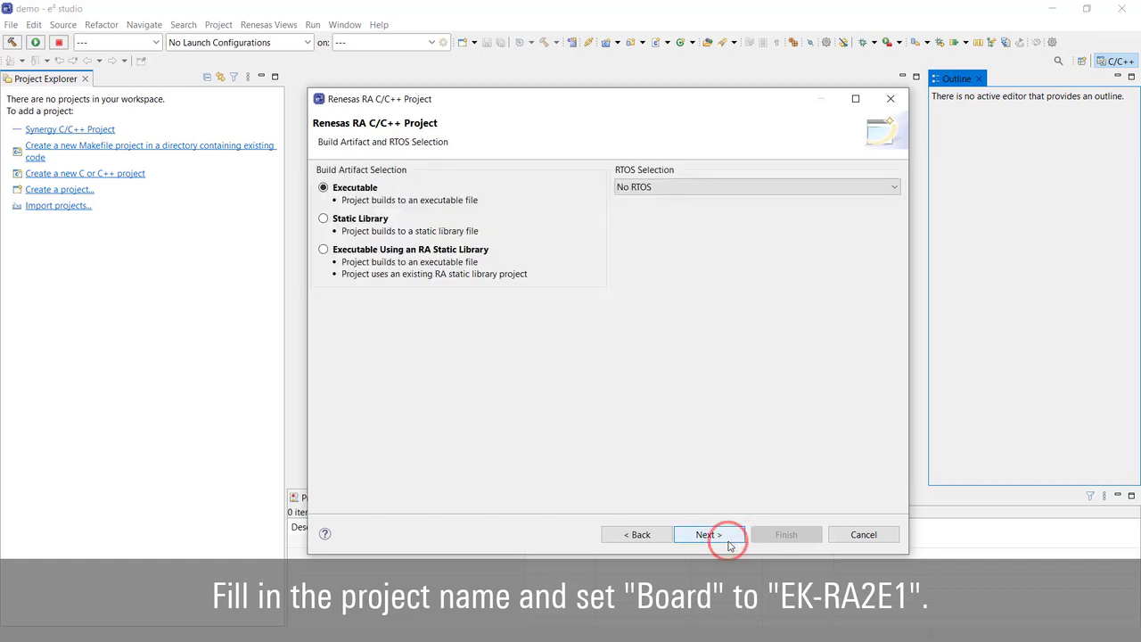
- Create the project from the Bare Metal - Minimal template, keeping the default artifact and RTOS settings, and open the FSP Configuration perspective
{"action": "left_click", "coordinate": [728, 538]}
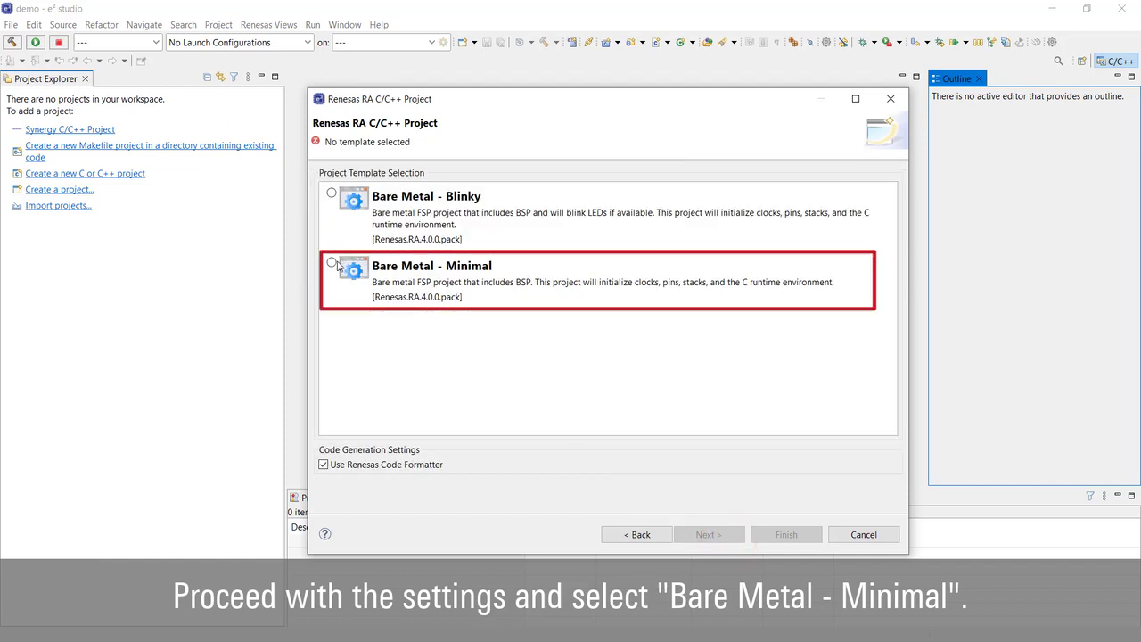
{"action": "left_click", "coordinate": [332, 264]}
{"action": "left_click", "coordinate": [788, 539]}
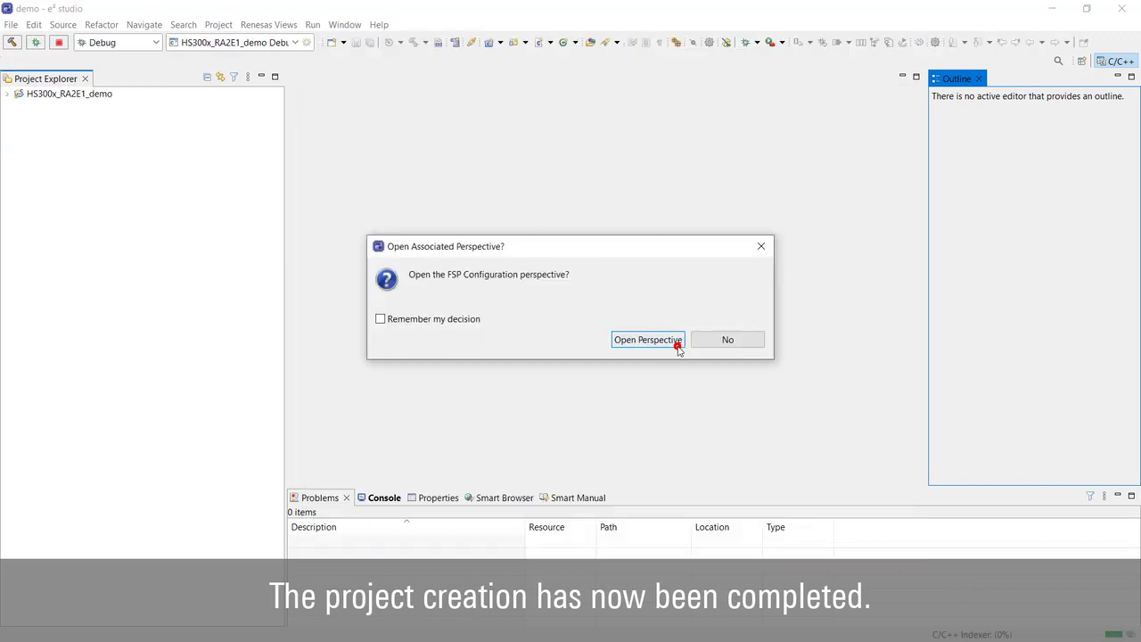
{"action": "left_click", "coordinate": [677, 348]}
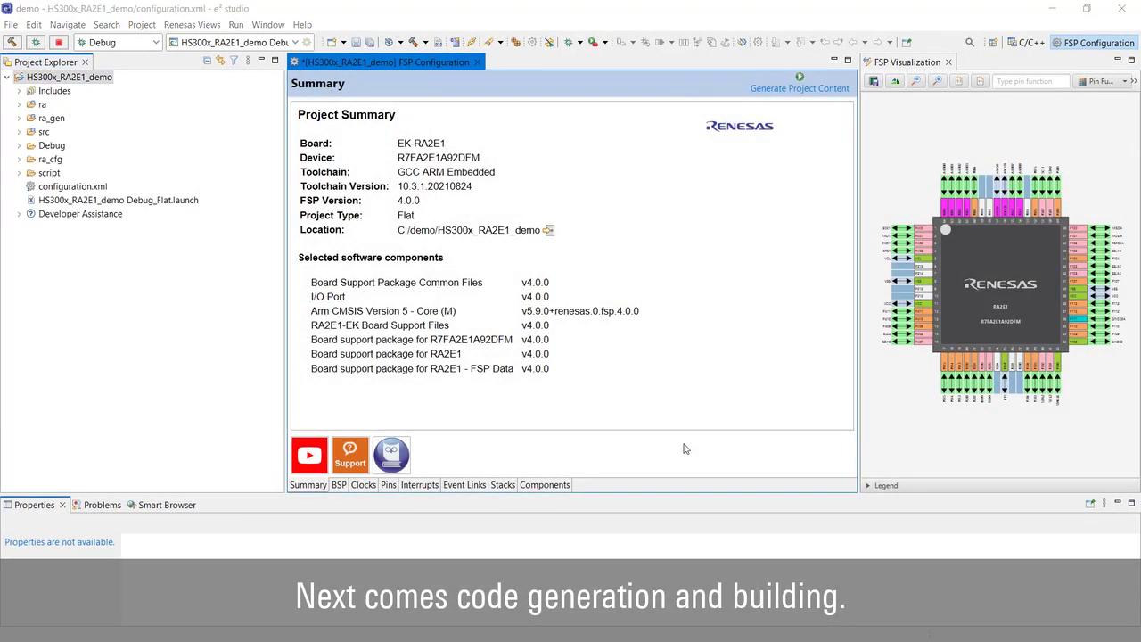
- Add the HS300X Temperature/Humidity Sensor (rm_hs300x) stack to the HAL/Common stacks
{"action": "left_click", "coordinate": [514, 490]}
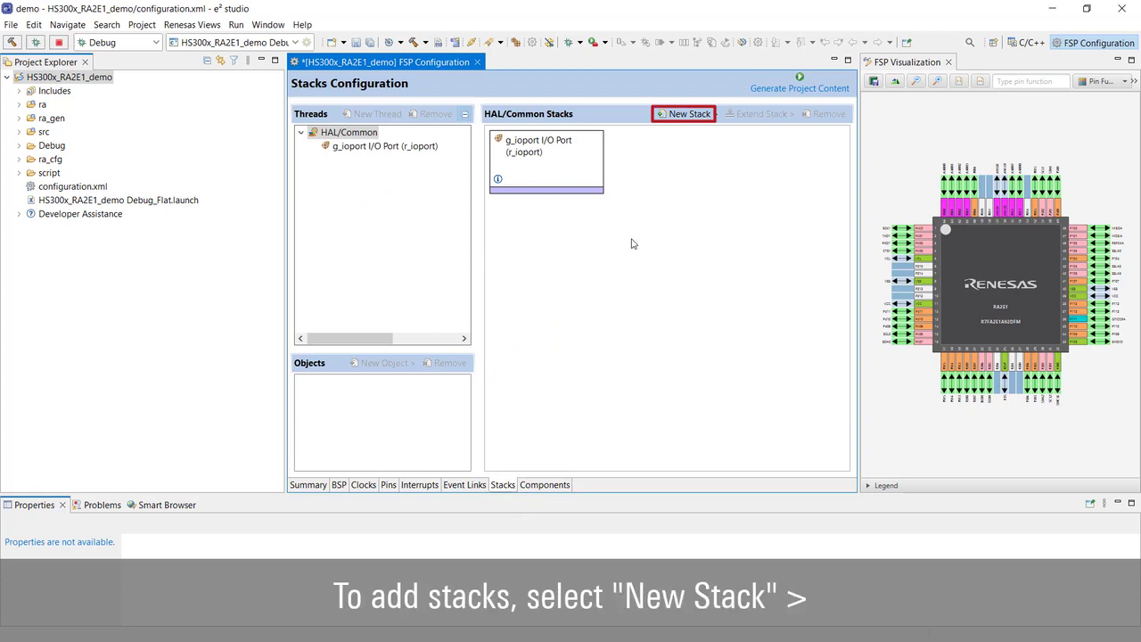
{"action": "left_click", "coordinate": [687, 114]}
{"action": "mouse_move", "coordinate": [774, 308]}
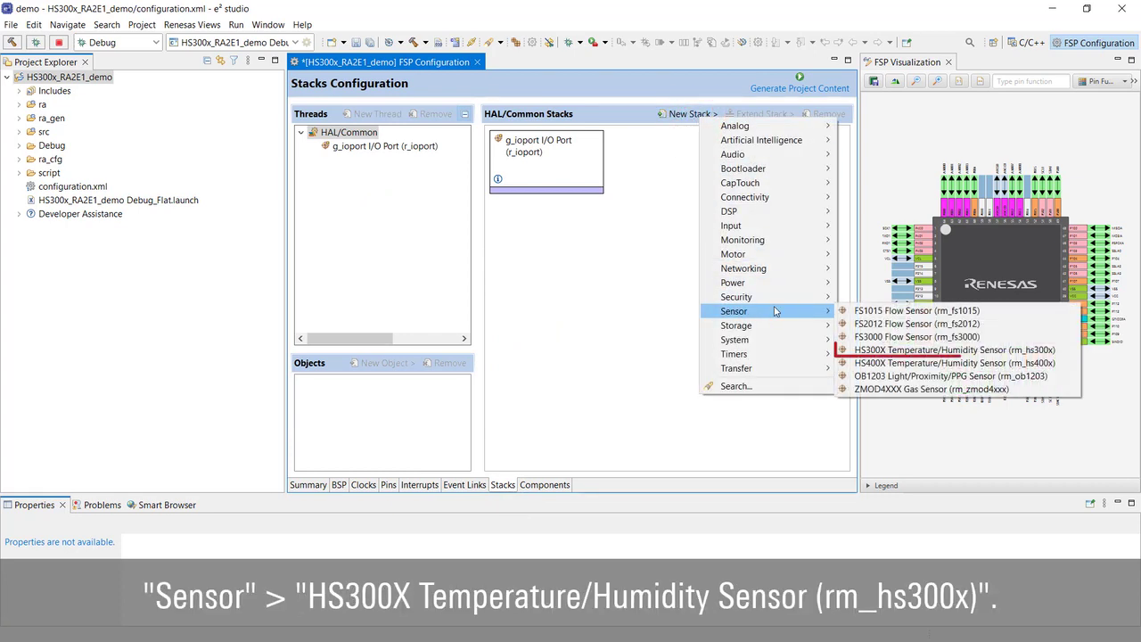
{"action": "left_click", "coordinate": [1059, 352]}
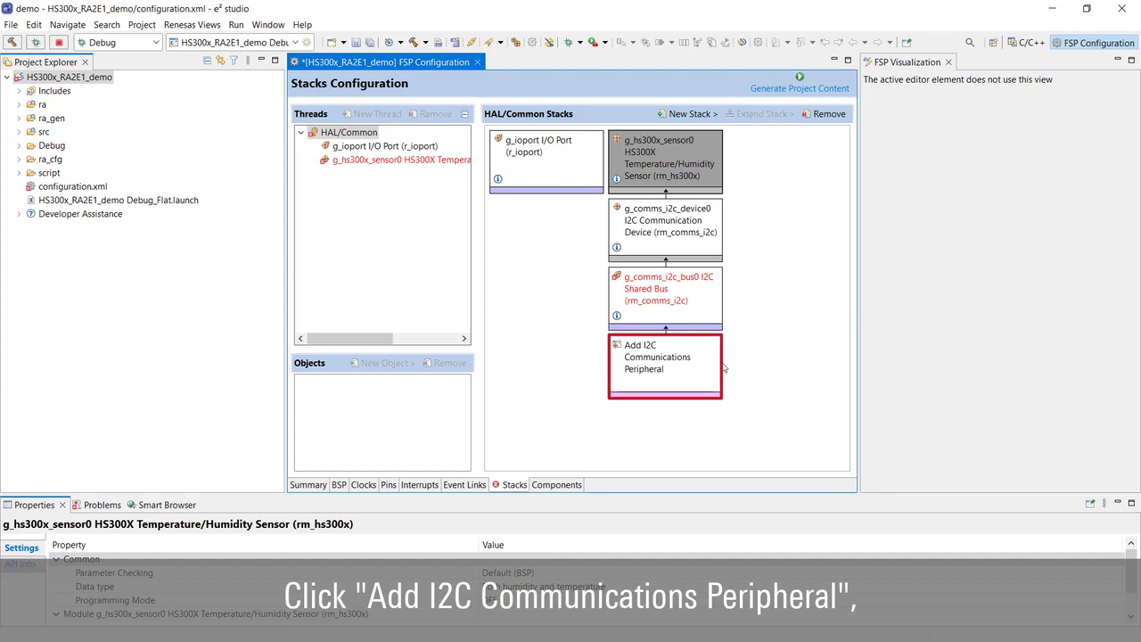
- Add a new I2C Master (r_sci_i2c) as the communications peripheral under the I2C shared bus
{"action": "left_click", "coordinate": [698, 379]}
{"action": "mouse_move", "coordinate": [744, 384]}
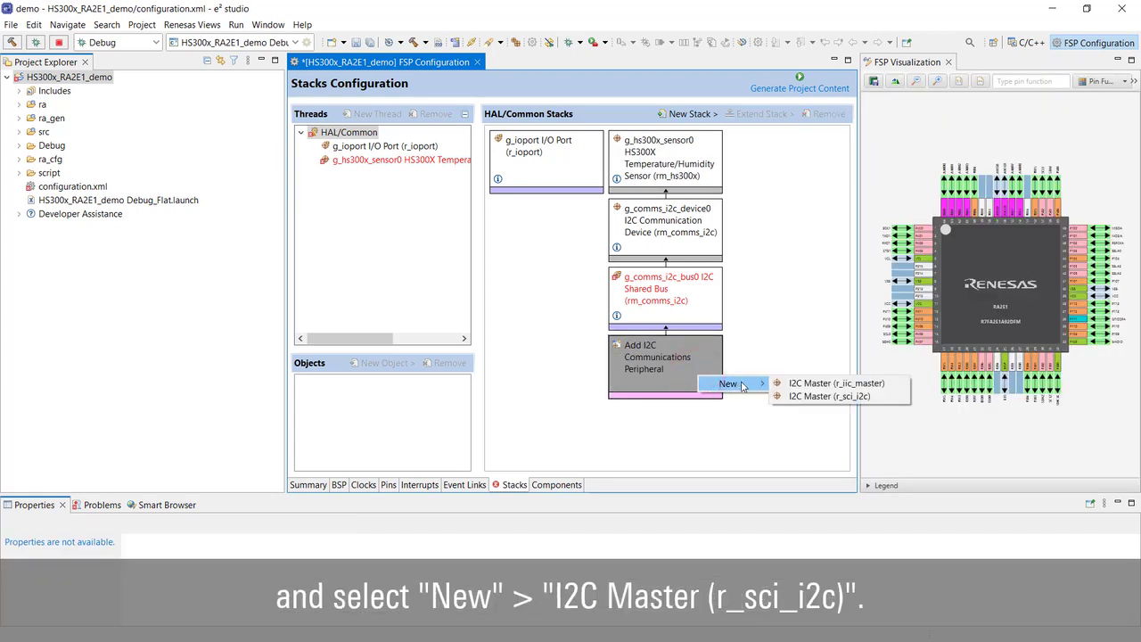
{"action": "left_click", "coordinate": [883, 397]}
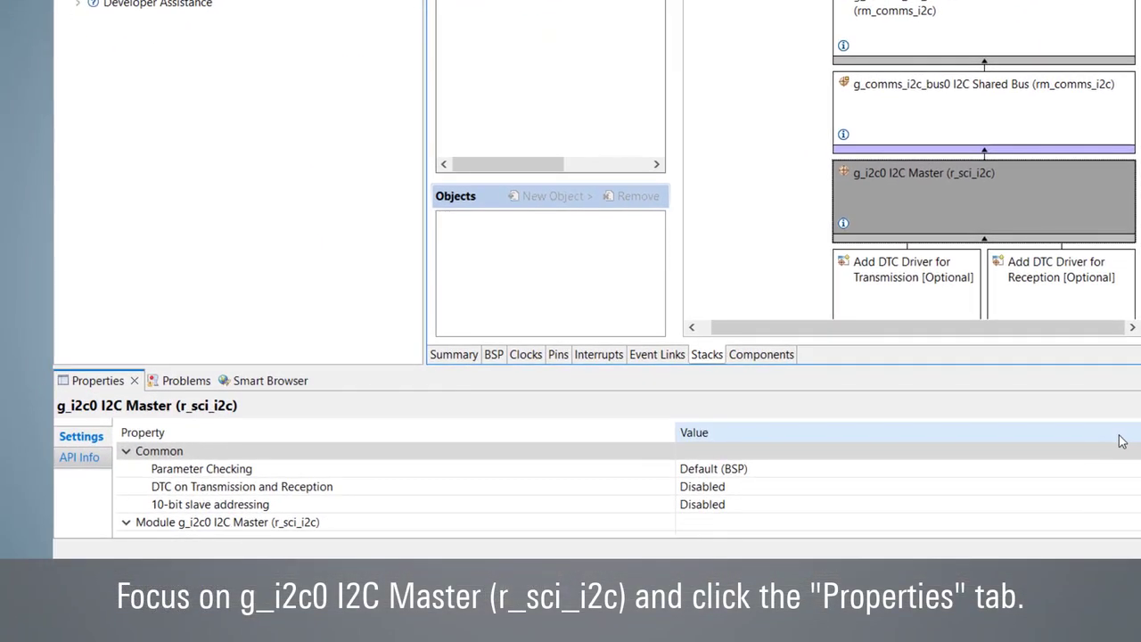
- Set the channel of the I2C Master (r_sci_i2c) module to 1 and save the configuration
{"action": "scroll", "coordinate": [1106, 470], "scroll_direction": "down", "scroll_amount": 2}
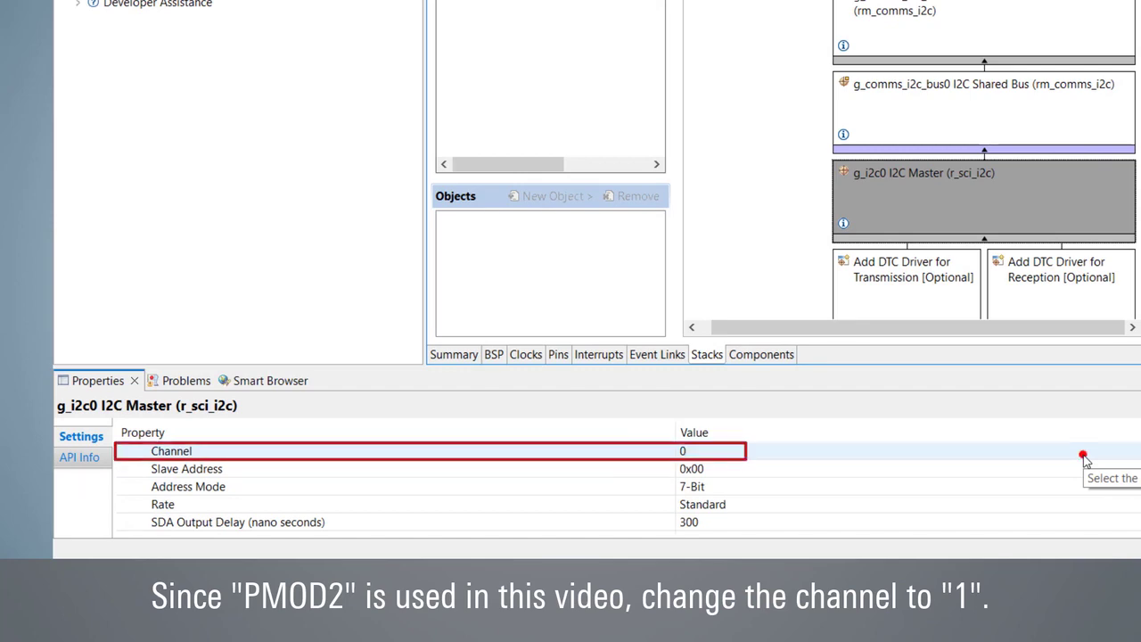
{"action": "left_click", "coordinate": [1084, 456]}
{"action": "type", "text": "1"}
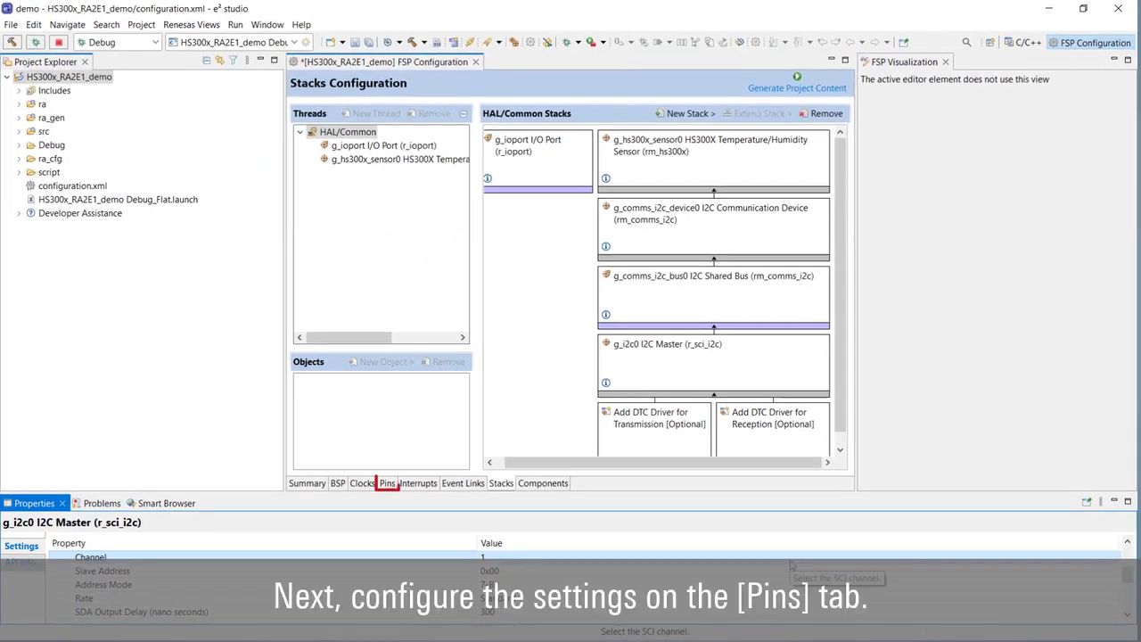
{"action": "key", "text": "ctrl+s"}
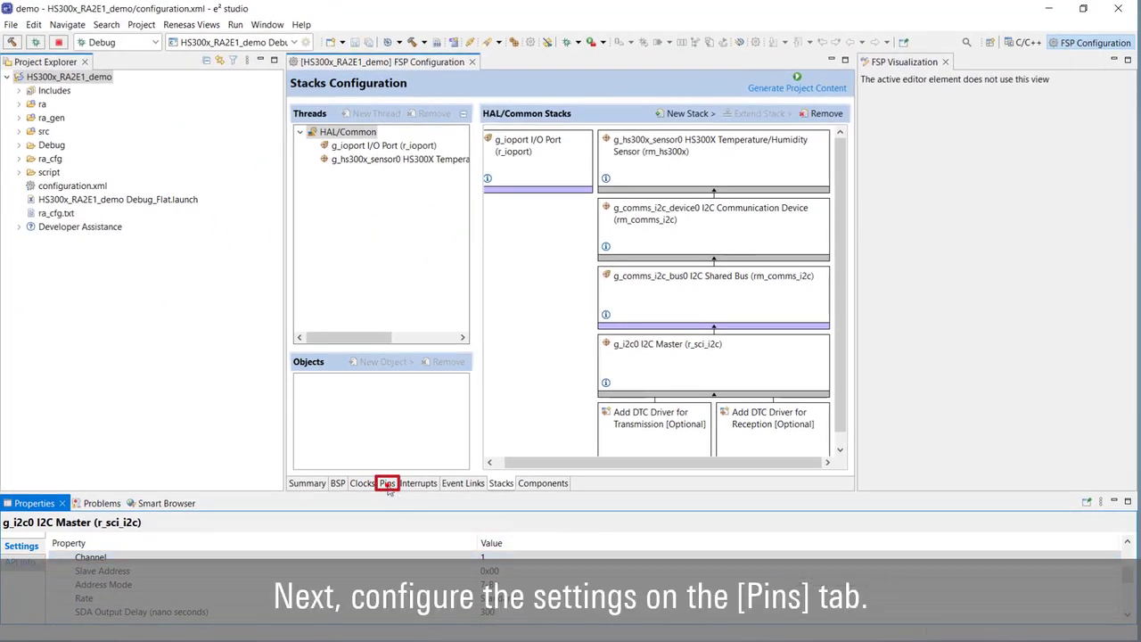
- Set the operation mode of the SCI1 peripheral to Simple I2C in the pin configuration
{"action": "left_click", "coordinate": [388, 483]}
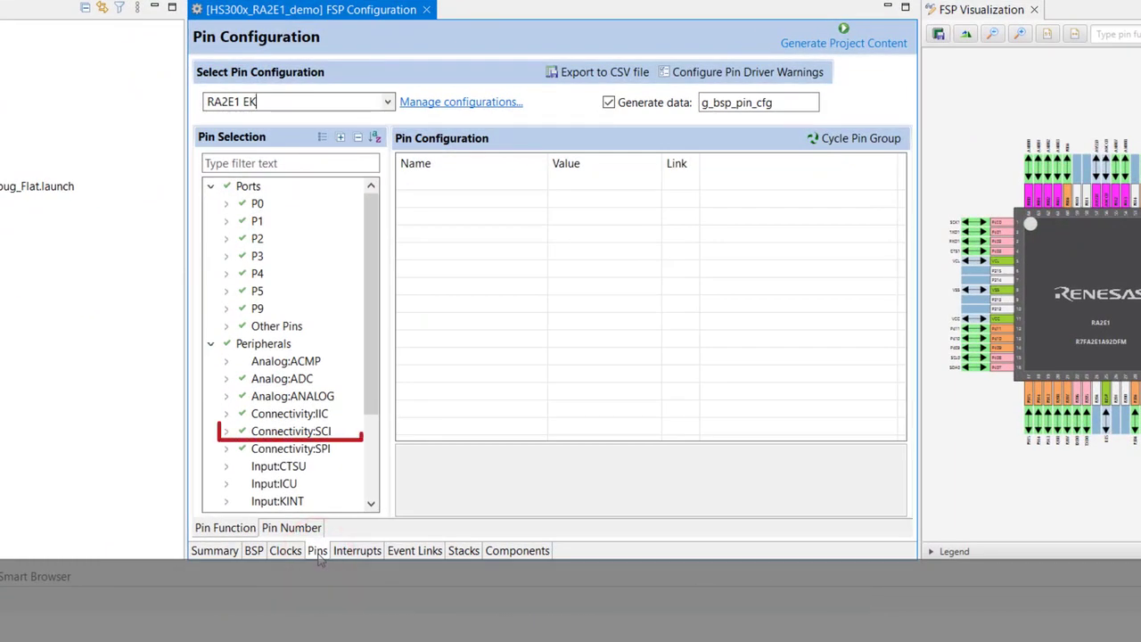
{"action": "left_click", "coordinate": [225, 434]}
{"action": "left_click", "coordinate": [299, 466]}
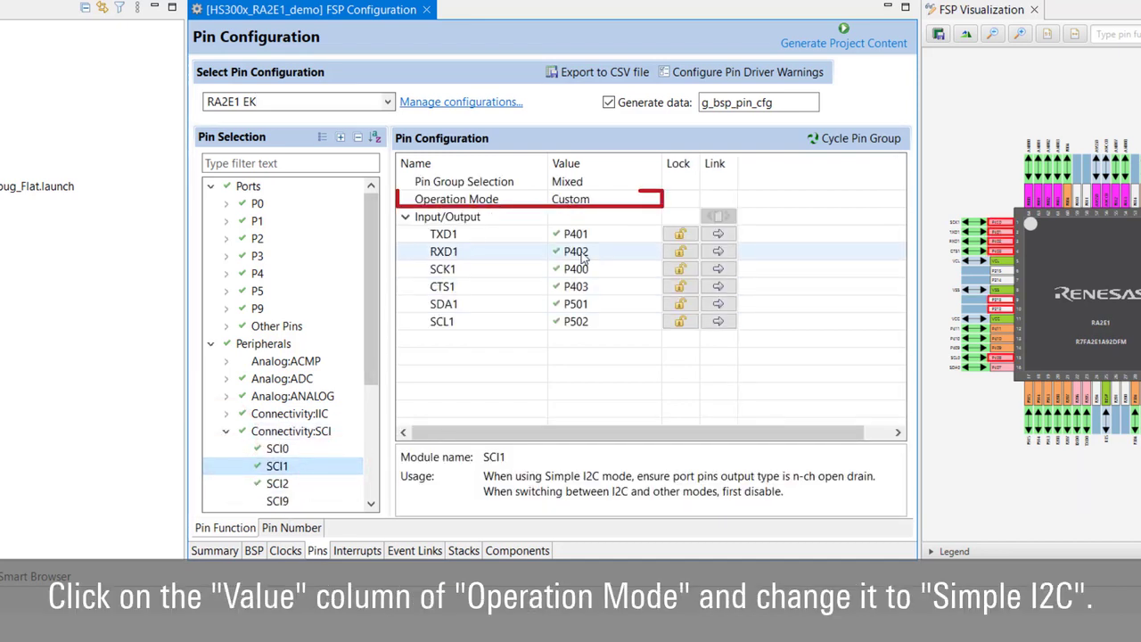
{"action": "left_click", "coordinate": [641, 198]}
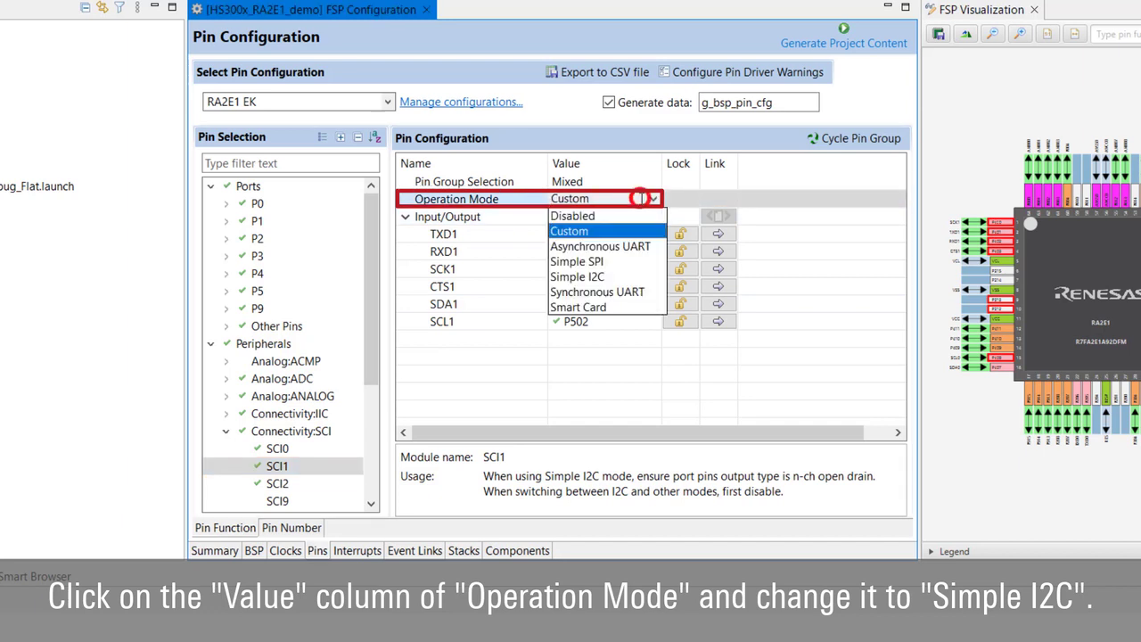
{"action": "left_click", "coordinate": [633, 276]}
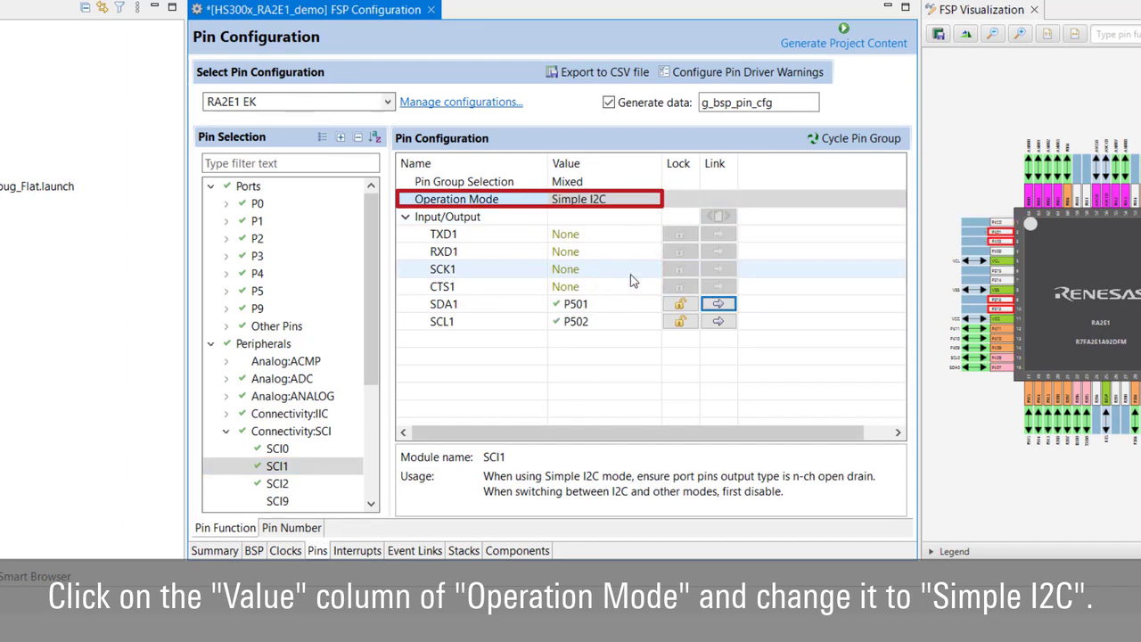
- Assign SDA1 to P401 and SCL1 to P402, and generate the project content from the saved configuration
{"action": "left_click", "coordinate": [650, 304]}
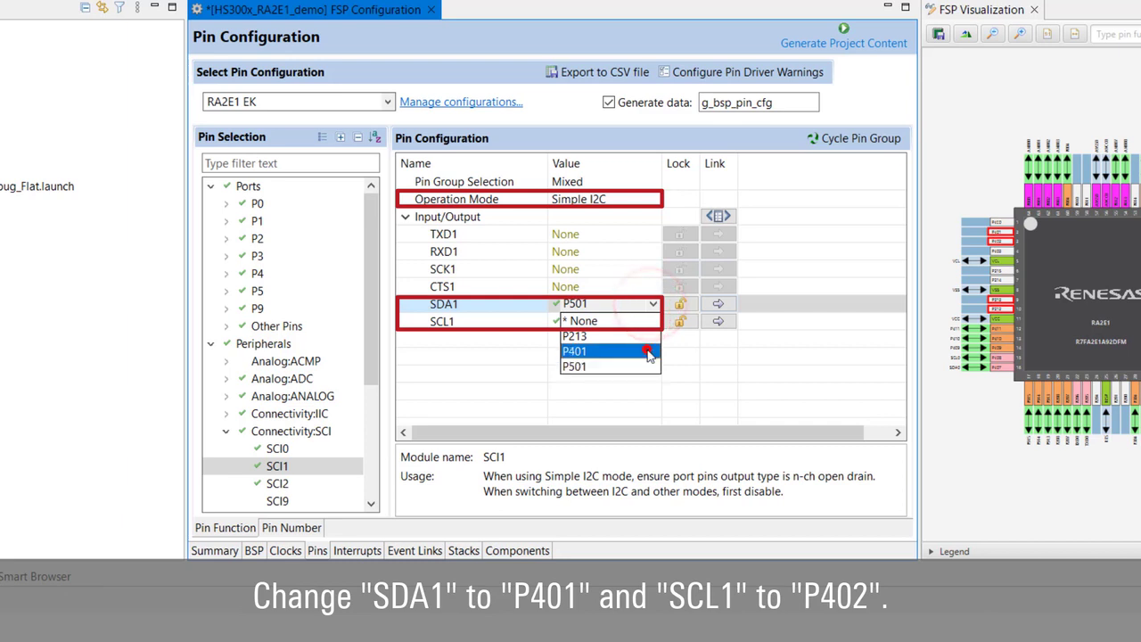
{"action": "left_click", "coordinate": [649, 354]}
{"action": "left_click", "coordinate": [651, 320]}
{"action": "left_click", "coordinate": [638, 368]}
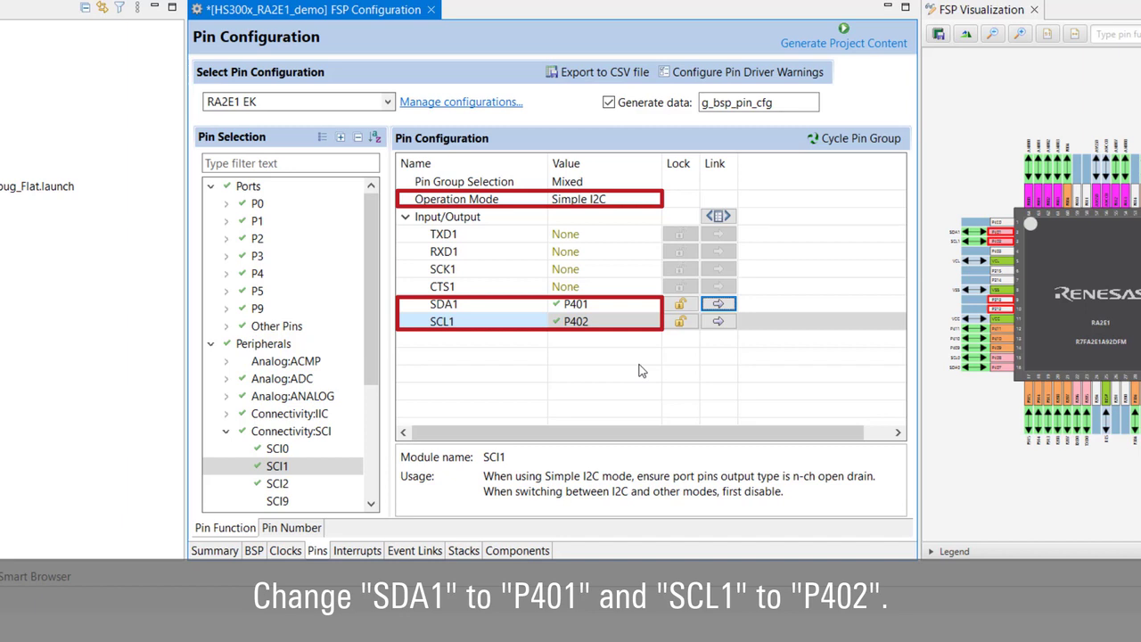
{"action": "key", "text": "ctrl+s"}
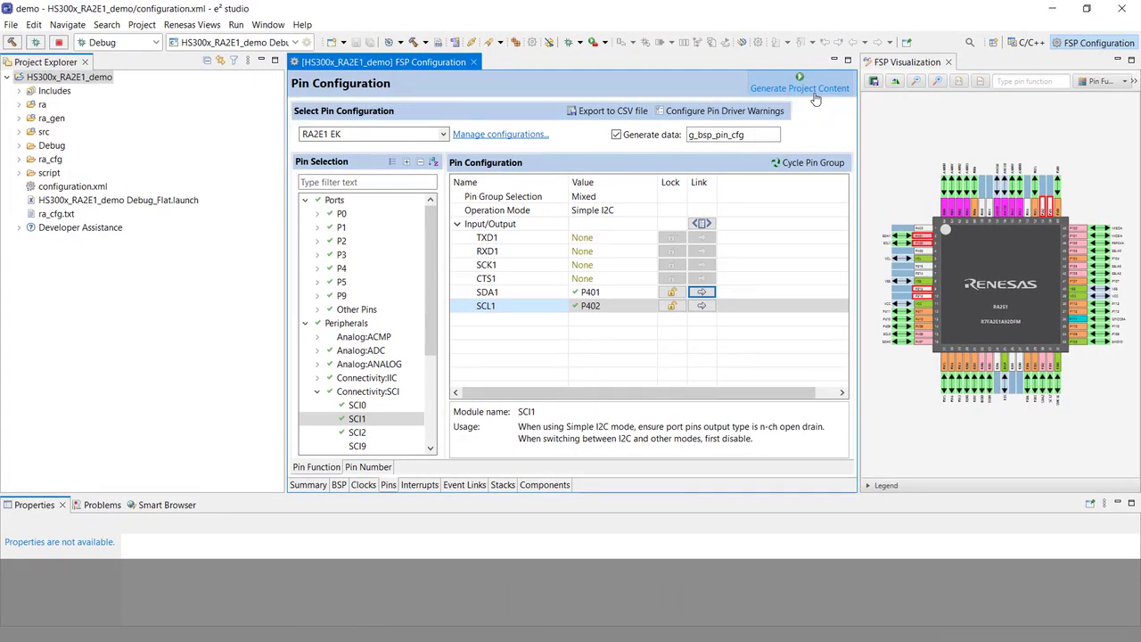
{"action": "left_click", "coordinate": [807, 89]}
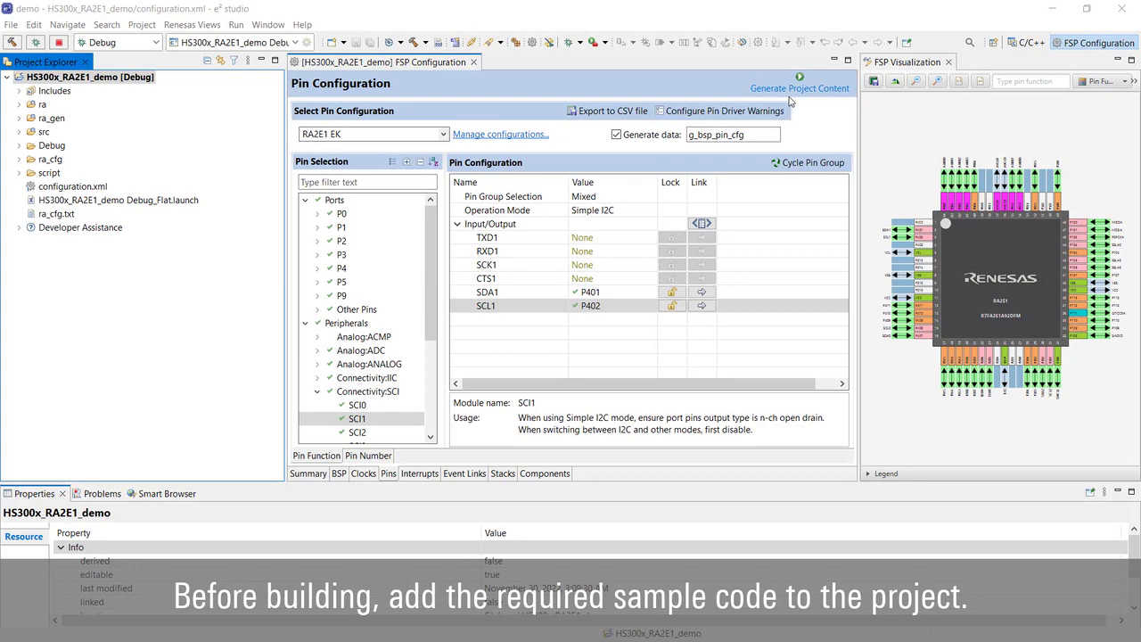
- Copy the src folder from the HS300x_RA6M4_NonOS sample in r01an5897xx0150-hs300x into the project's folder, replacing the existing hal_entry.c
{"action": "right_click", "coordinate": [151, 82]}
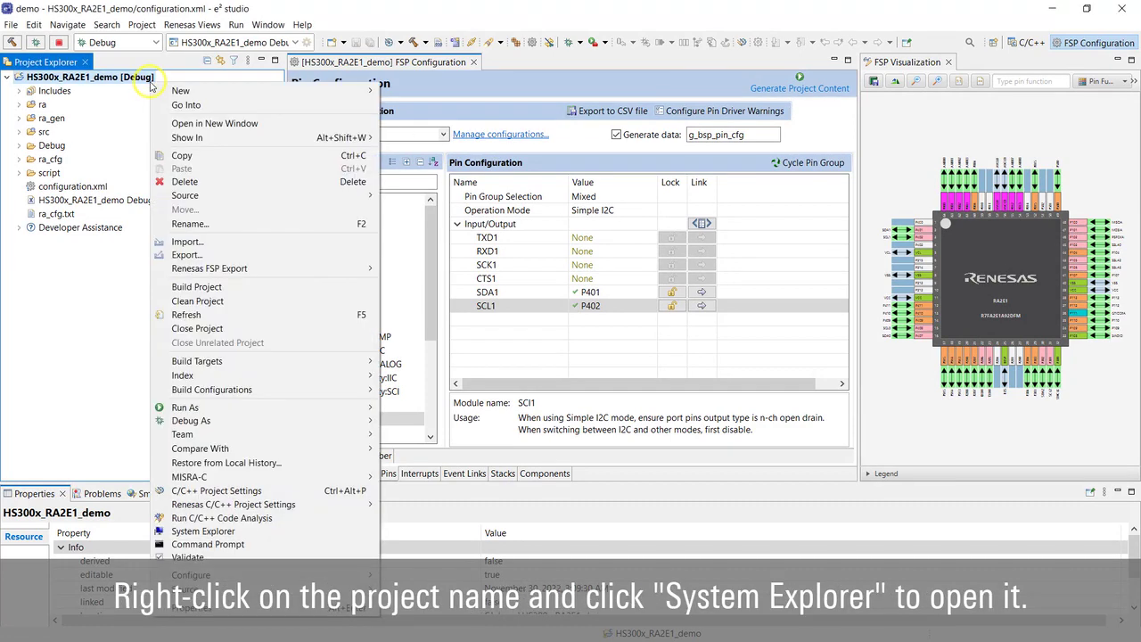
{"action": "left_click", "coordinate": [337, 532]}
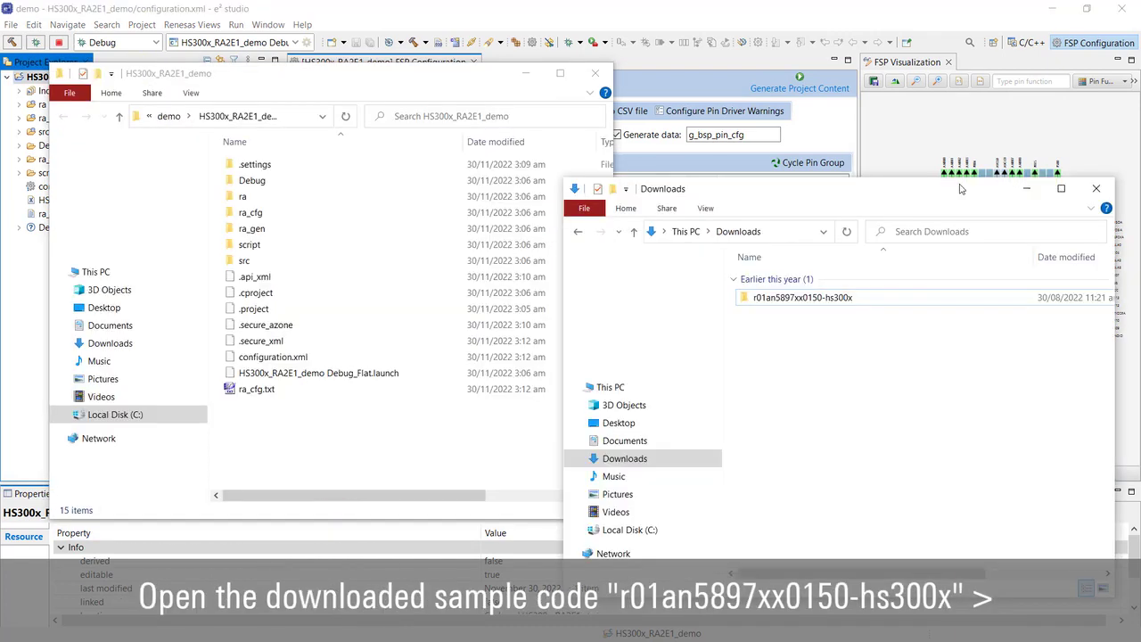
{"action": "double_click", "coordinate": [893, 300]}
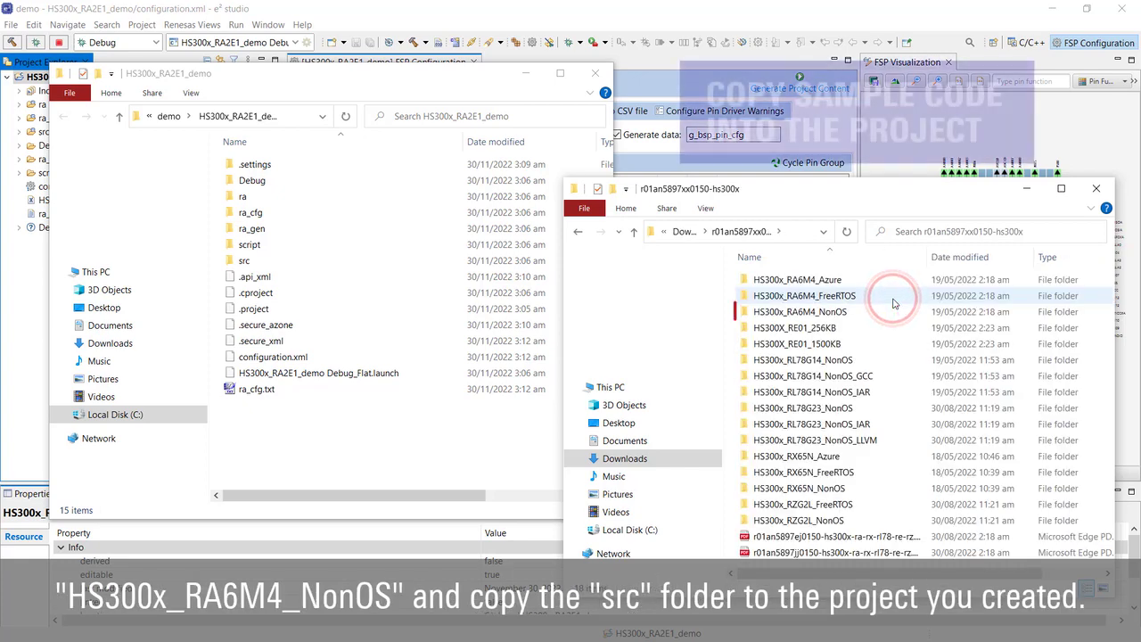
{"action": "double_click", "coordinate": [897, 314]}
{"action": "left_click", "coordinate": [894, 328]}
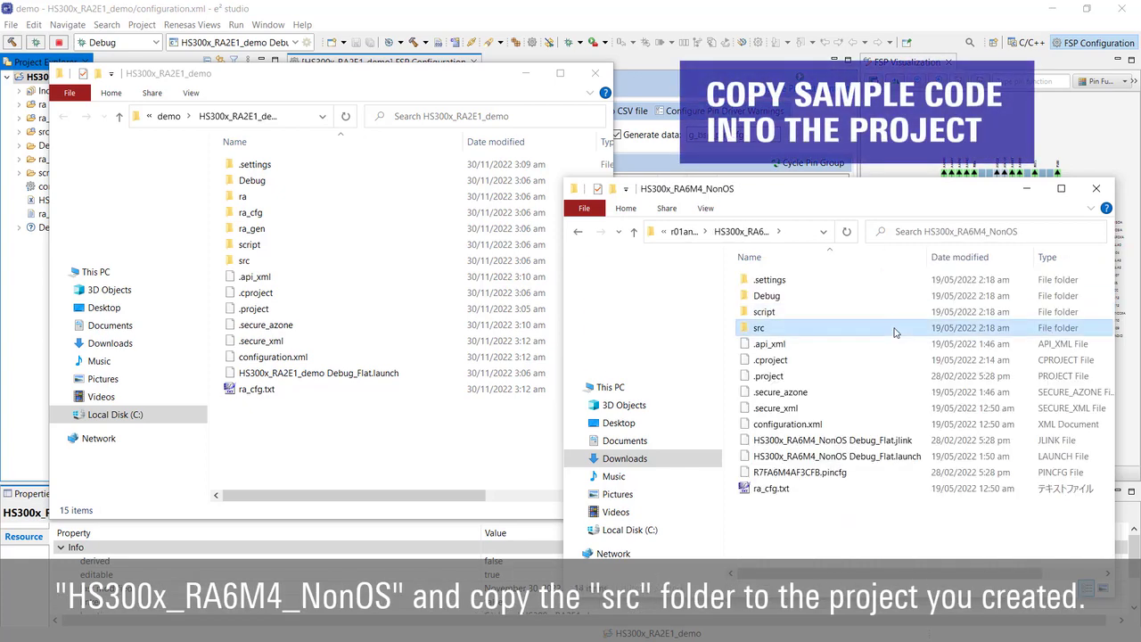
{"action": "left_click_drag", "start_coordinate": [894, 328], "coordinate": [523, 435]}
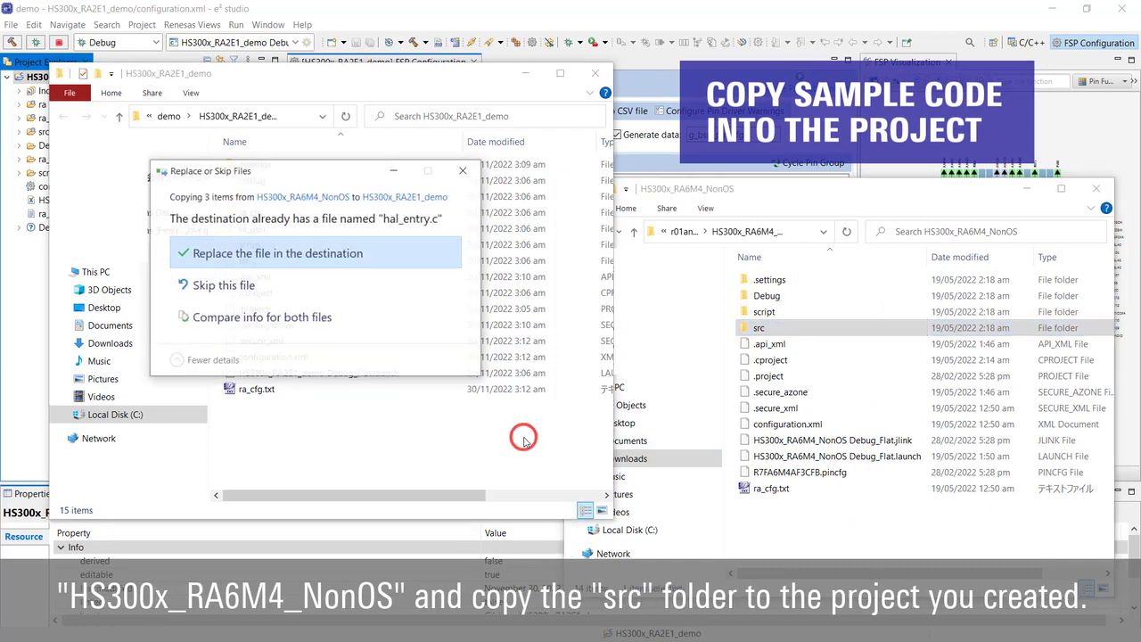
{"action": "left_click", "coordinate": [410, 253]}
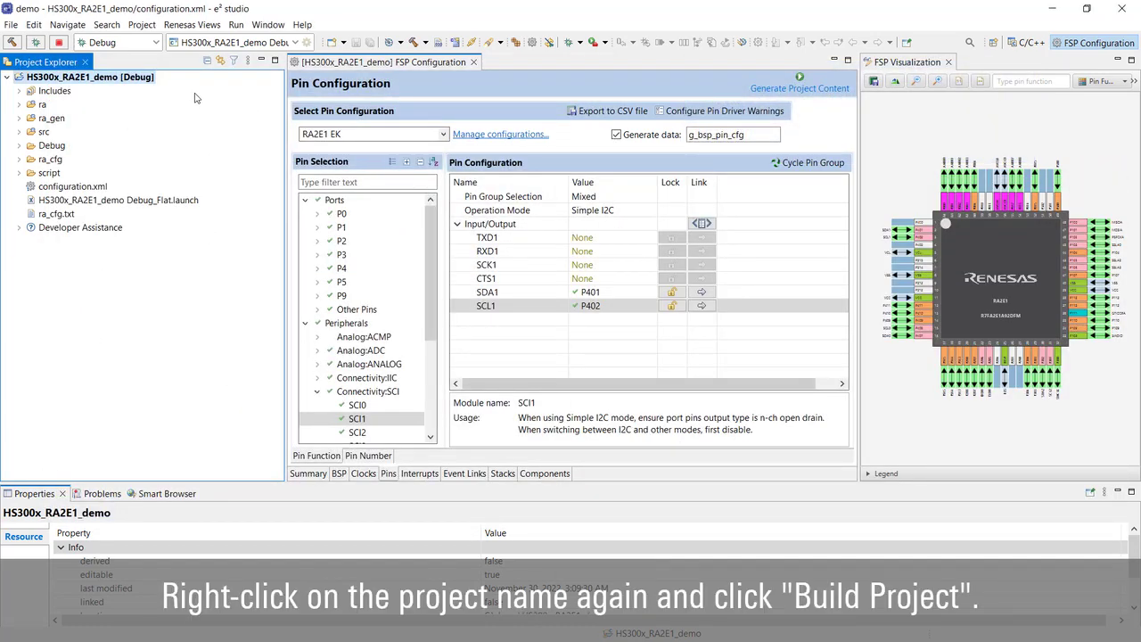
- Build the HS300x_RA2E1_demo project and start debugging it as Renesas GDB Hardware Debugging
{"action": "right_click", "coordinate": [152, 82]}
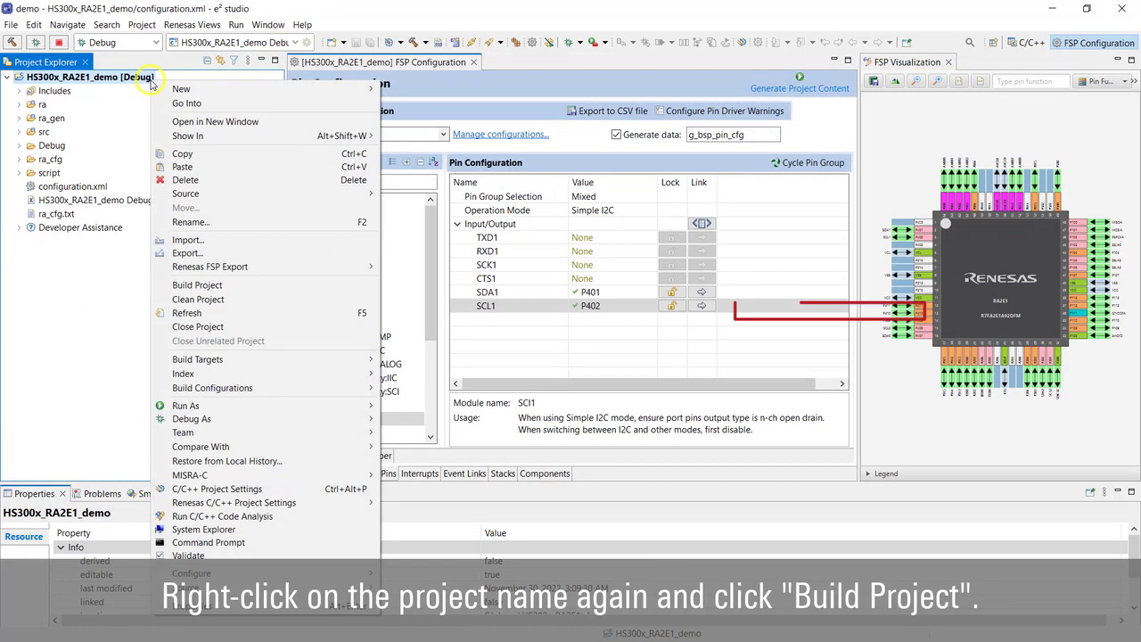
{"action": "left_click", "coordinate": [279, 289]}
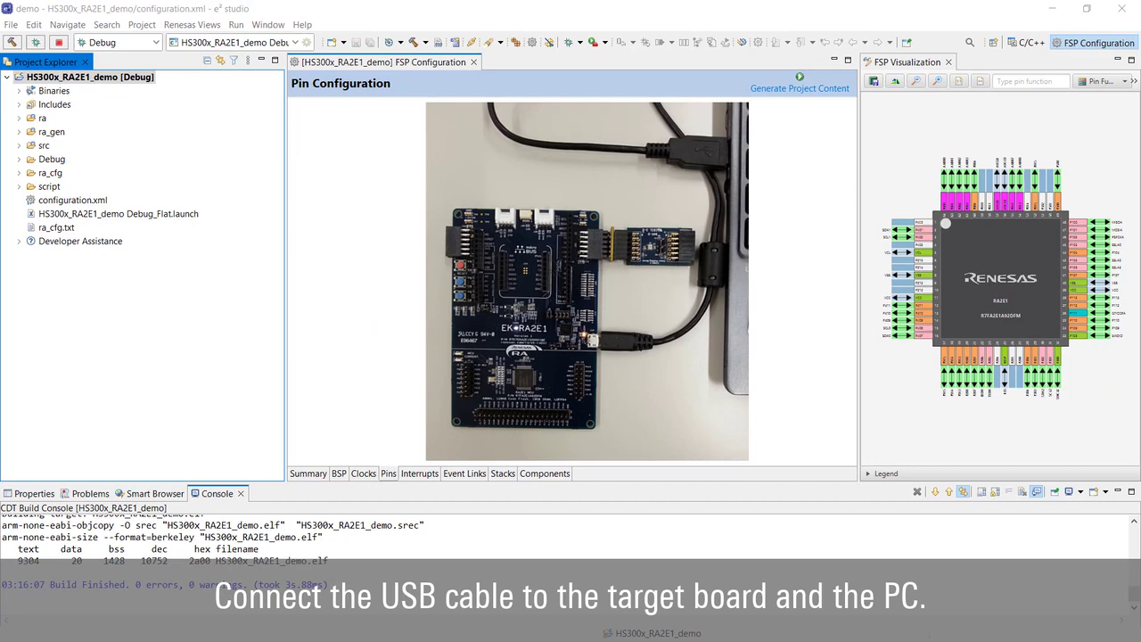
{"action": "right_click", "coordinate": [153, 82]}
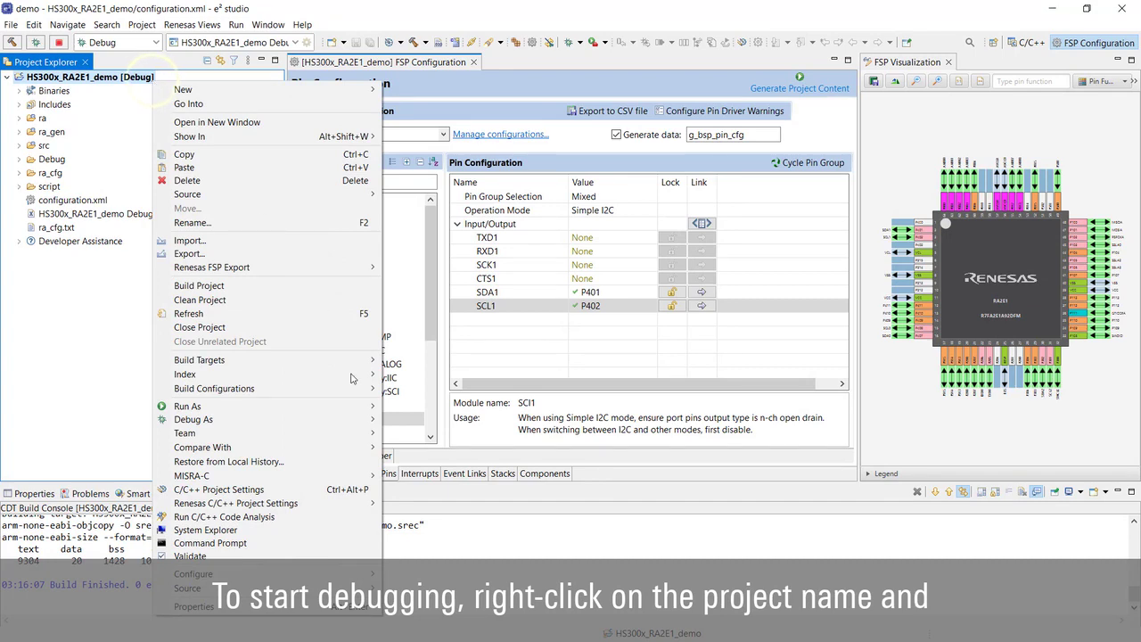
{"action": "mouse_move", "coordinate": [258, 419]}
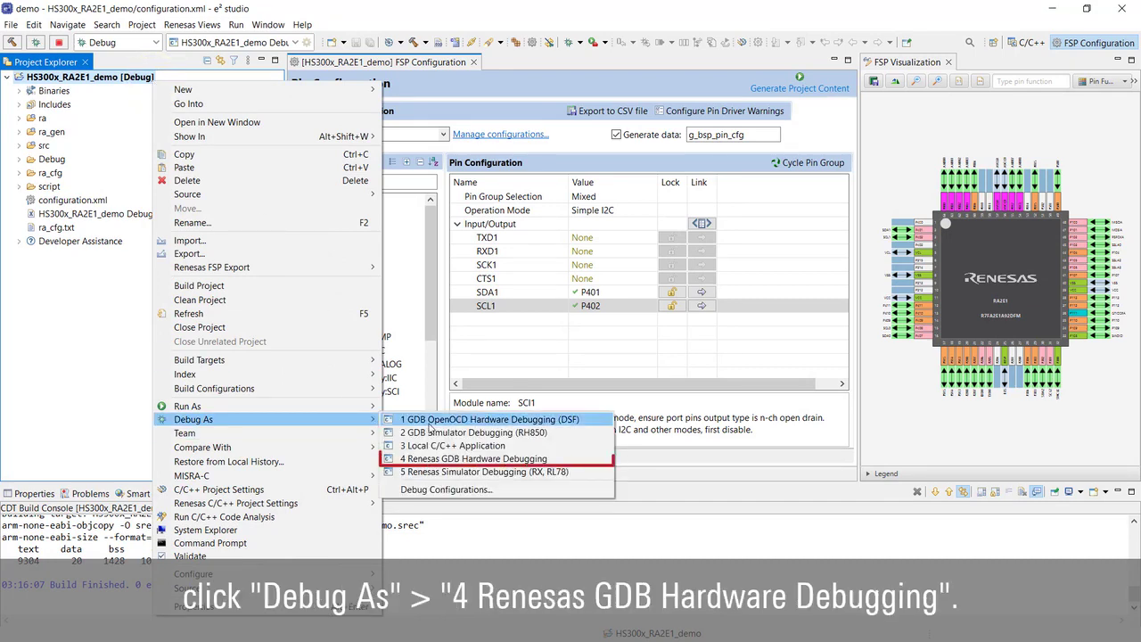
{"action": "left_click", "coordinate": [565, 459]}
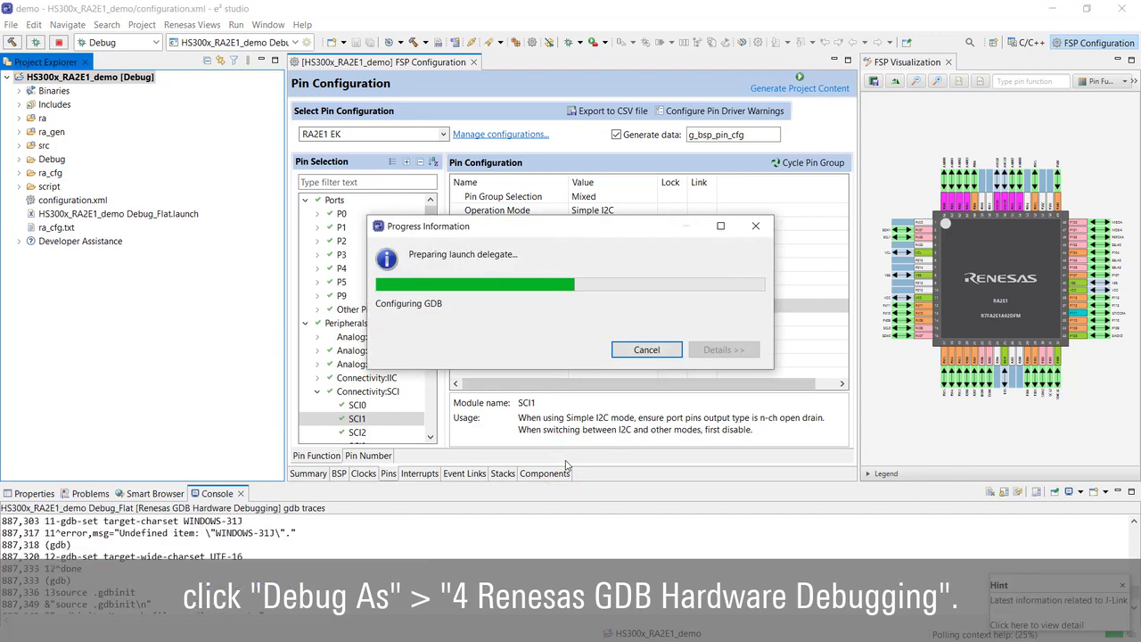
{"action": "left_click", "coordinate": [658, 355]}
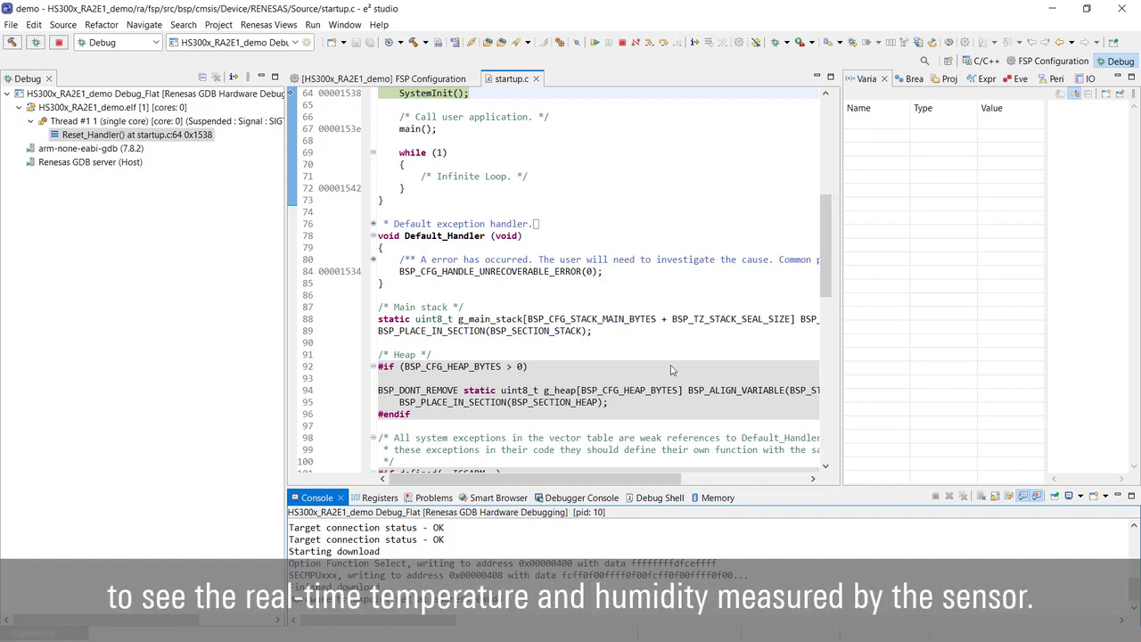
- Switch to the C/C++ perspective and open RA_HS300X.c from the project's src folder
{"action": "left_click", "coordinate": [994, 68]}
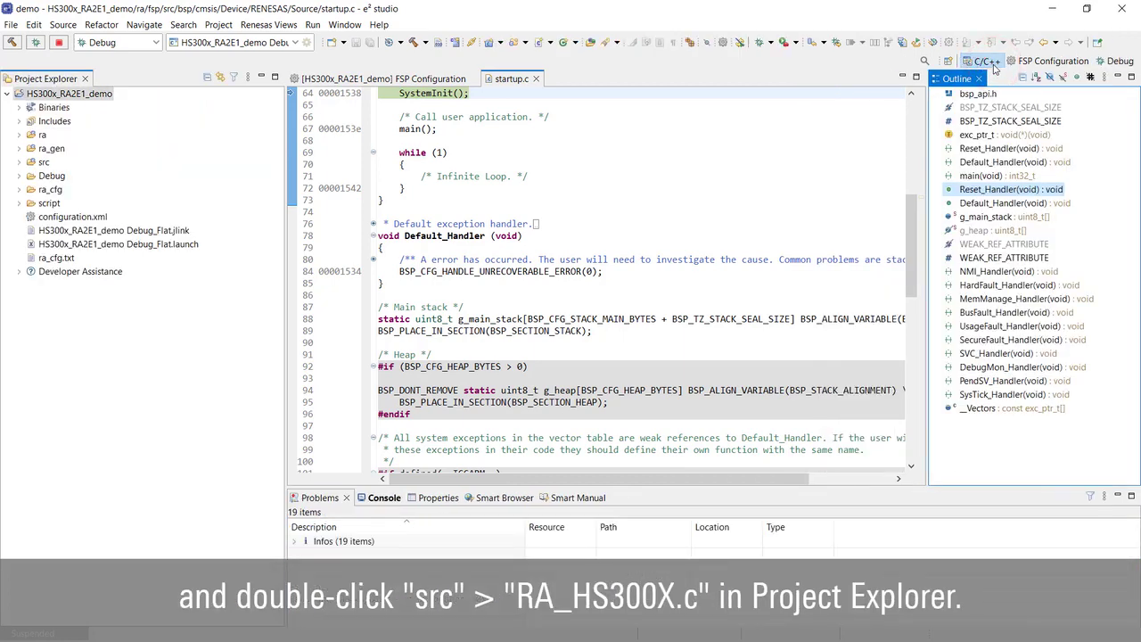
{"action": "left_click", "coordinate": [18, 162]}
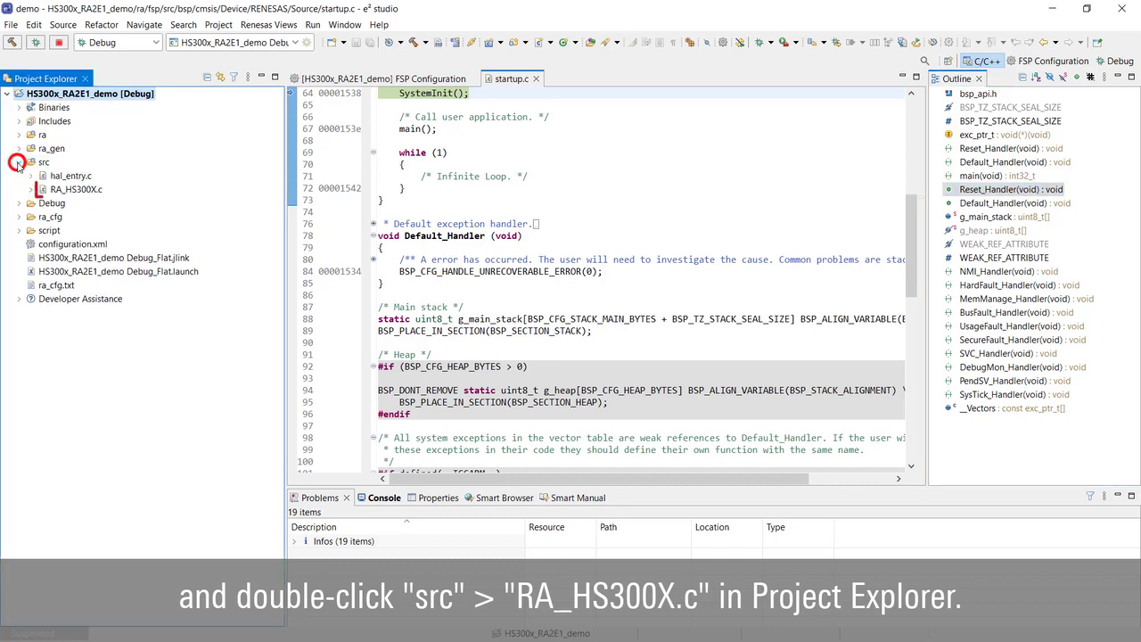
{"action": "double_click", "coordinate": [97, 194]}
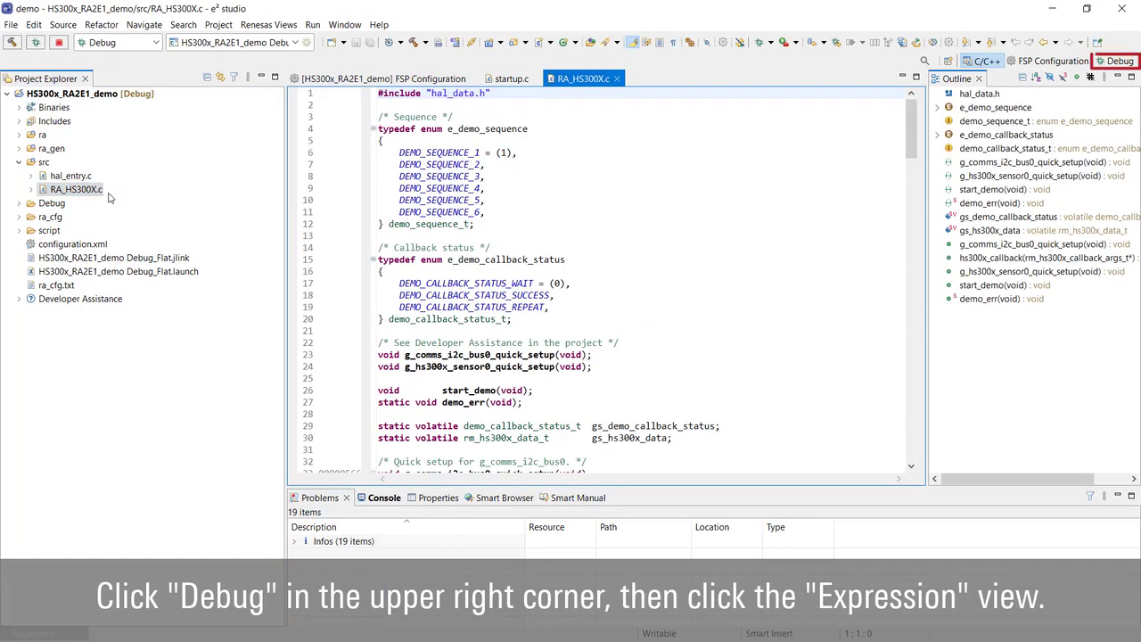
- Add the gs_hs300x_data variable to the watched expressions in the Debug perspective and enable real-time refresh for it
{"action": "left_click", "coordinate": [1120, 63]}
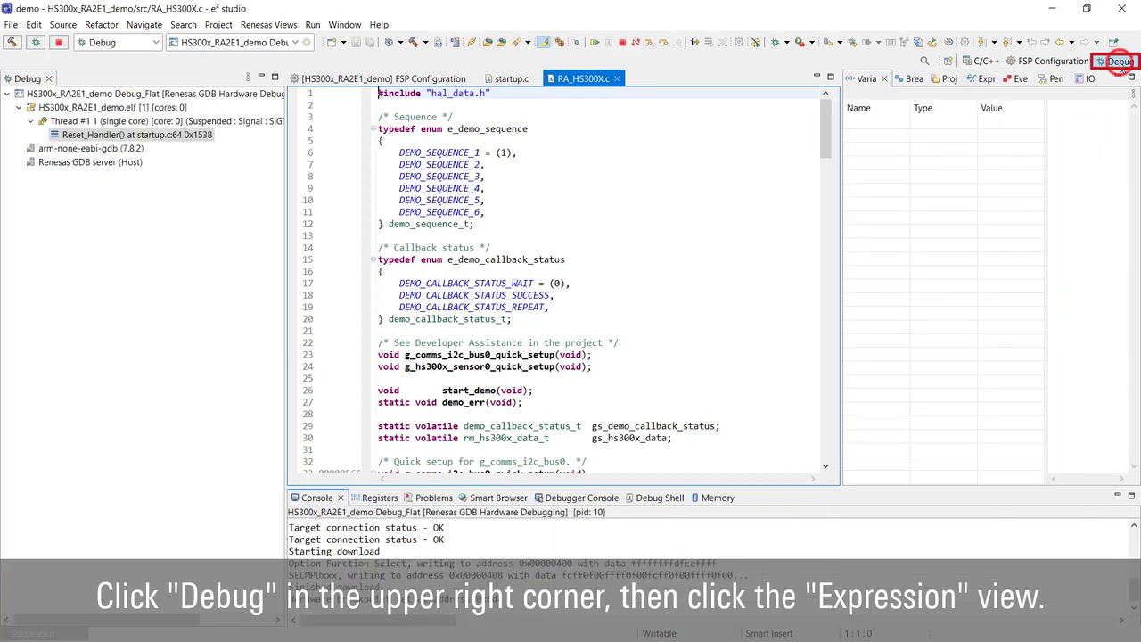
{"action": "left_click", "coordinate": [987, 80]}
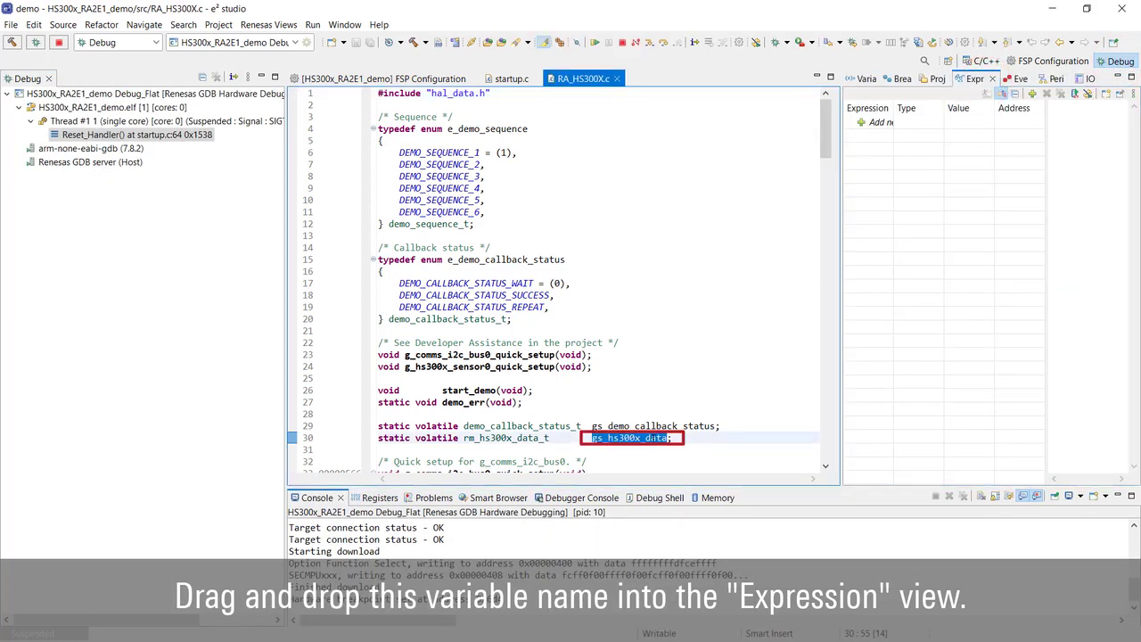
{"action": "double_click", "coordinate": [630, 437]}
{"action": "left_click_drag", "start_coordinate": [630, 438], "coordinate": [950, 129]}
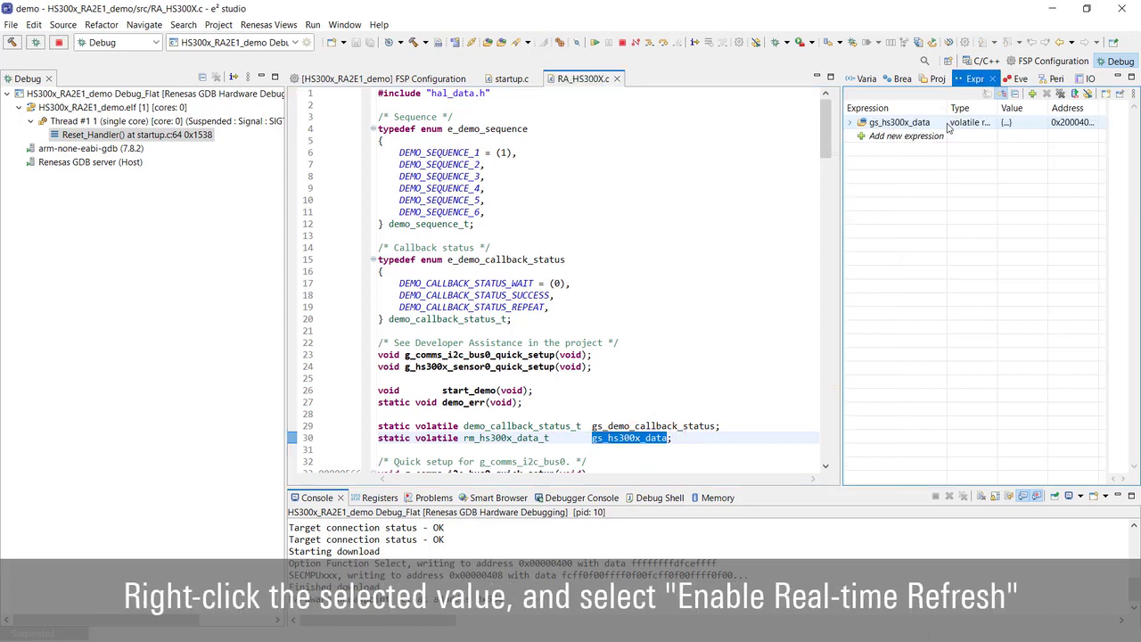
{"action": "right_click", "coordinate": [934, 126]}
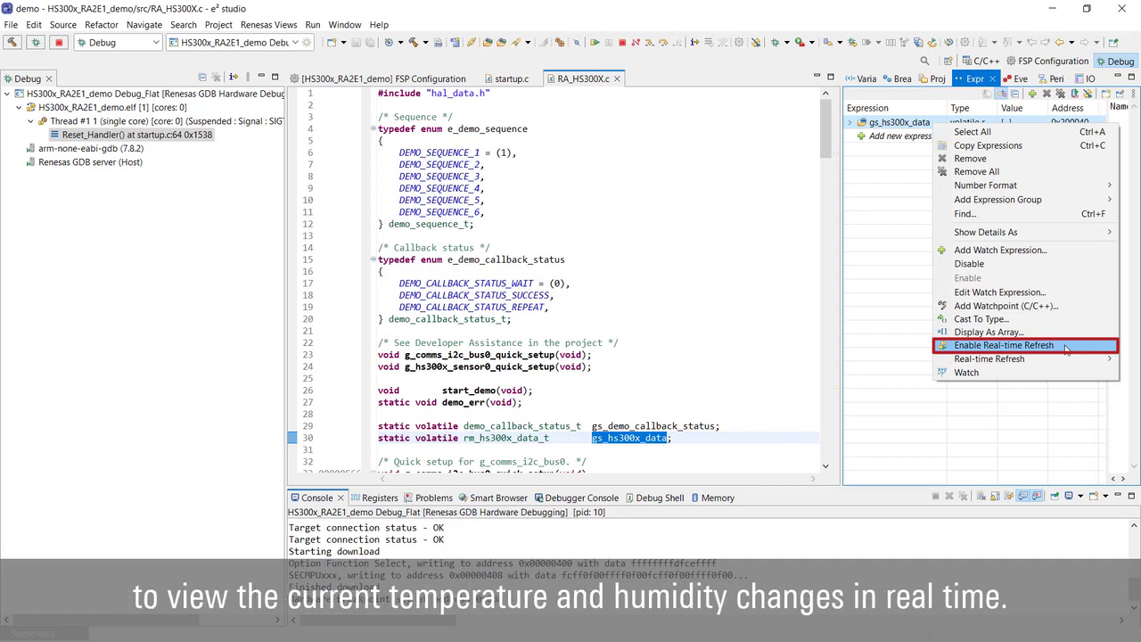
{"action": "left_click", "coordinate": [1066, 347]}
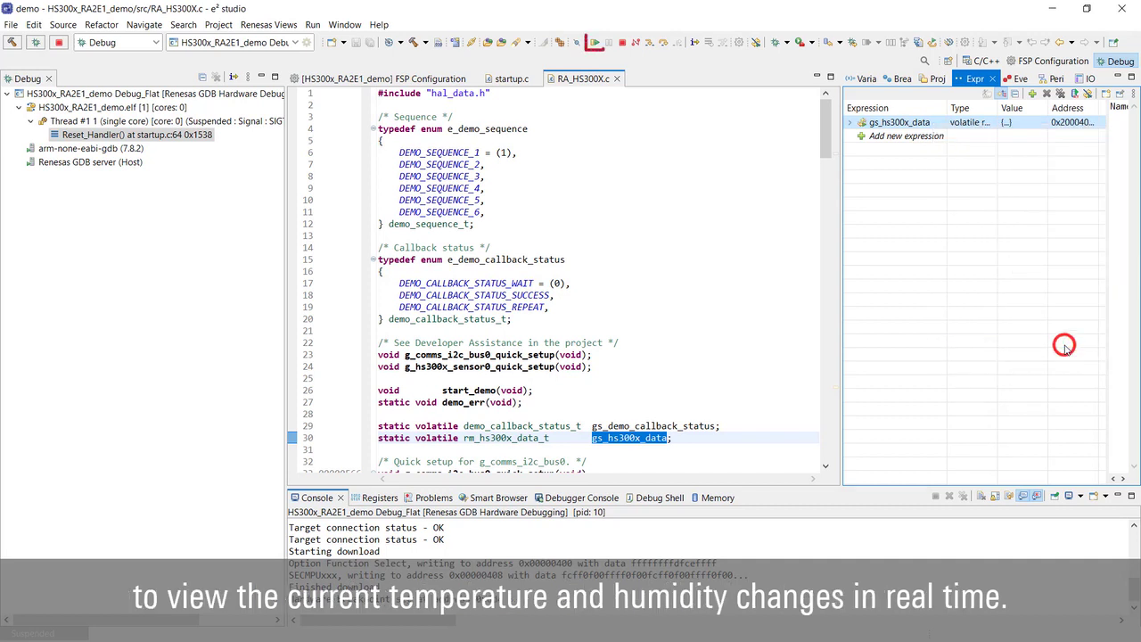
- Resume execution past the stop in main and expand the humidity and temperature values of gs_hs300x_data
{"action": "left_click", "coordinate": [596, 46]}
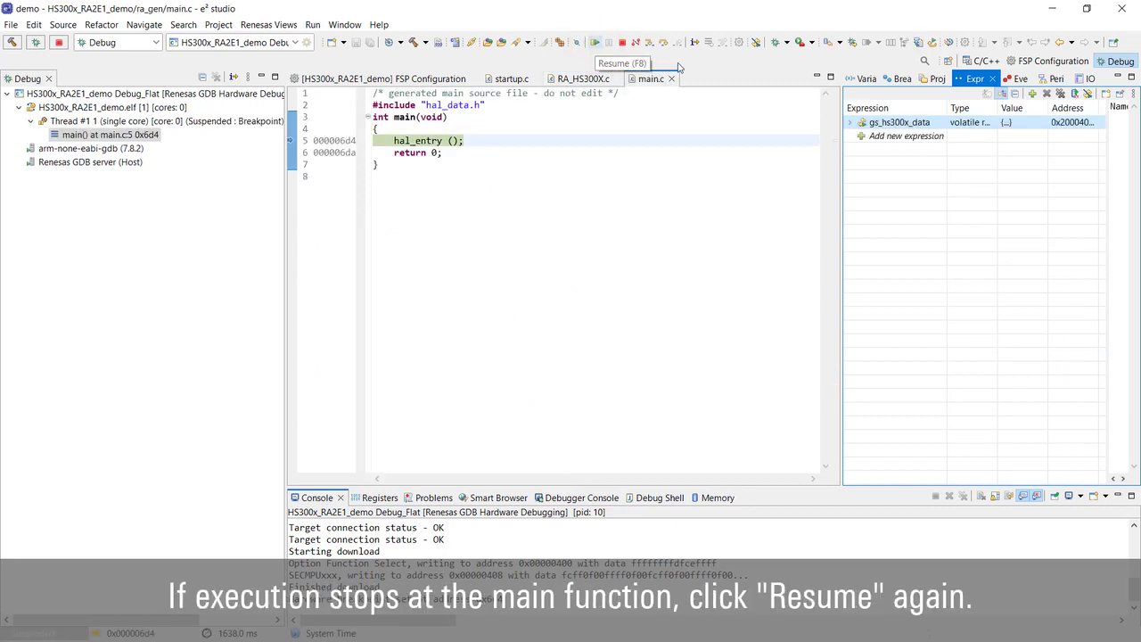
{"action": "left_click", "coordinate": [595, 44]}
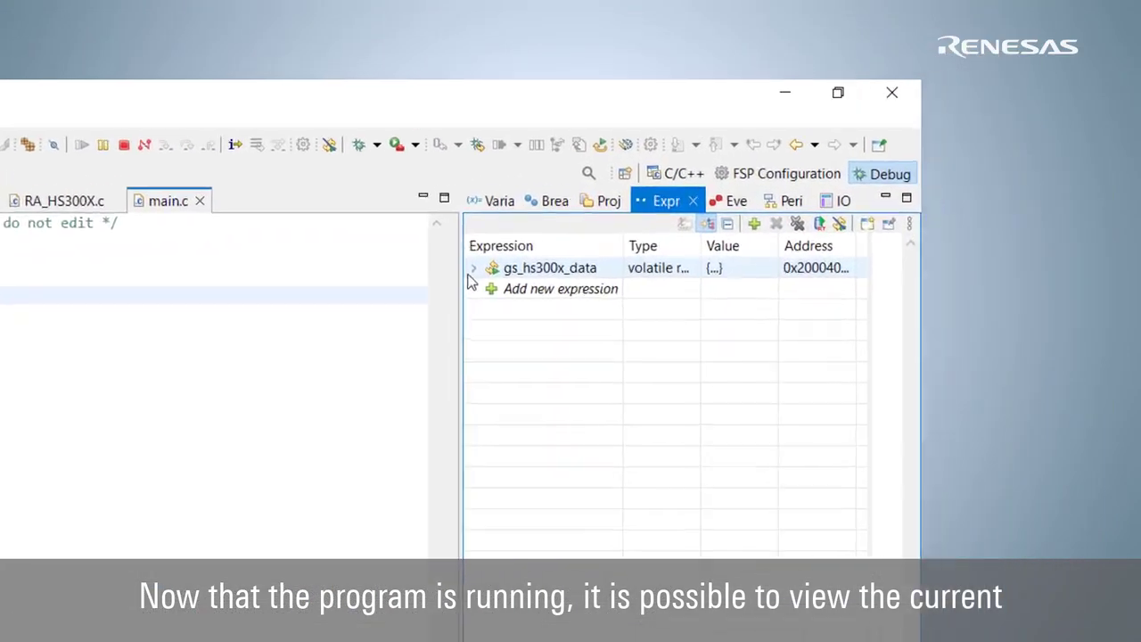
{"action": "left_click", "coordinate": [405, 294]}
{"action": "left_click", "coordinate": [424, 315]}
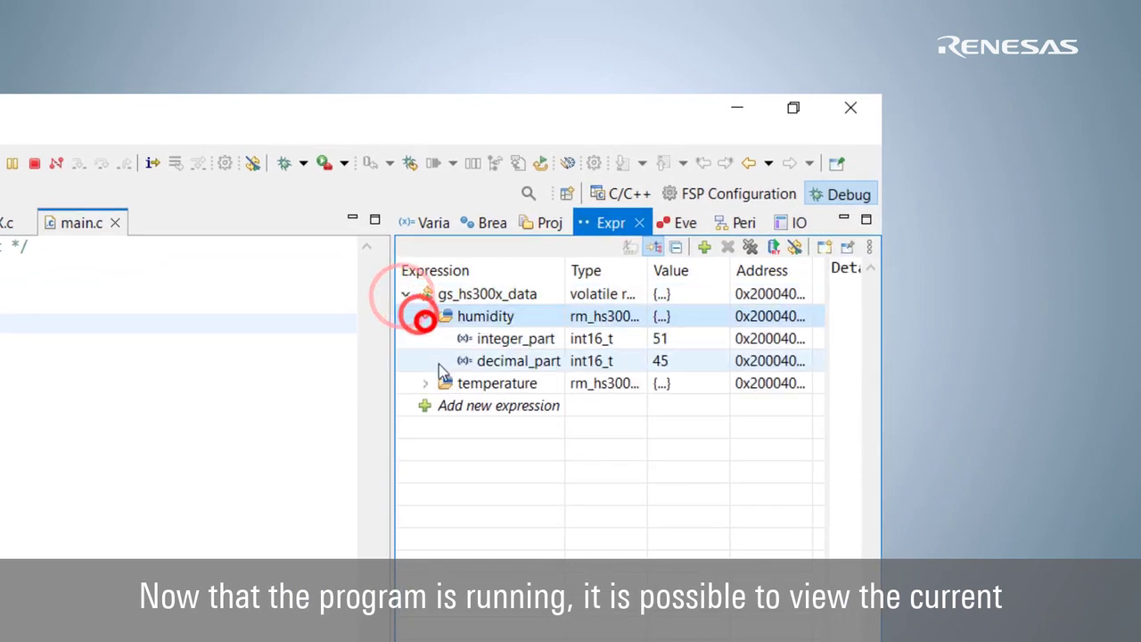
{"action": "left_click", "coordinate": [424, 382]}
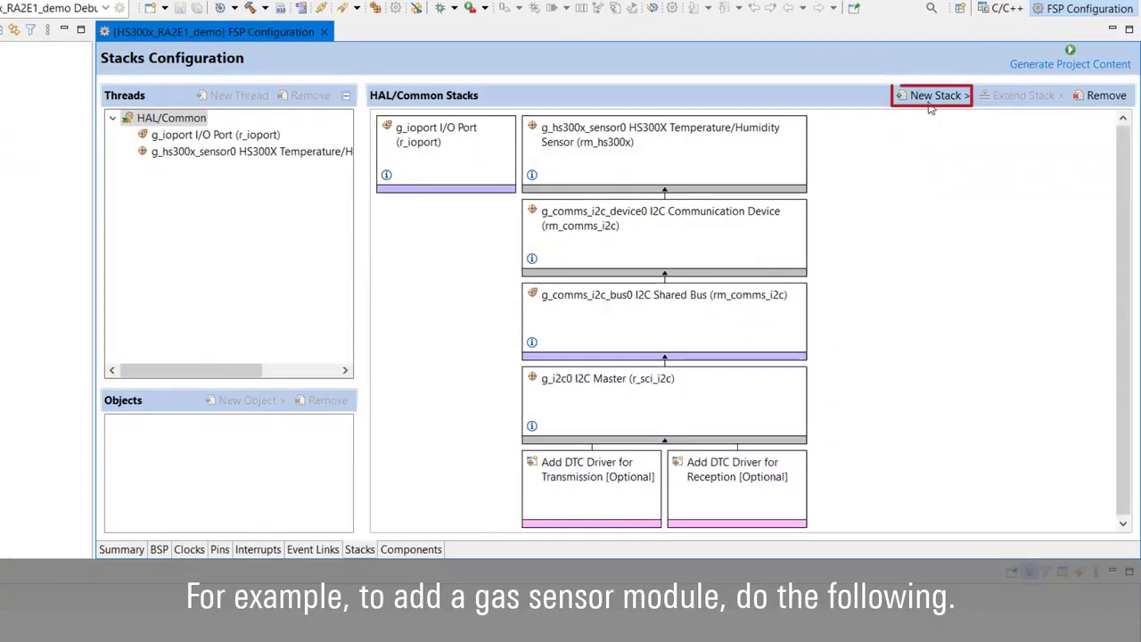
- Add a ZMOD4XXX Gas Sensor (rm_zmod4xxx) stack and give it an External IRQ (r_icu) driver for measurement
{"action": "left_click", "coordinate": [930, 102]}
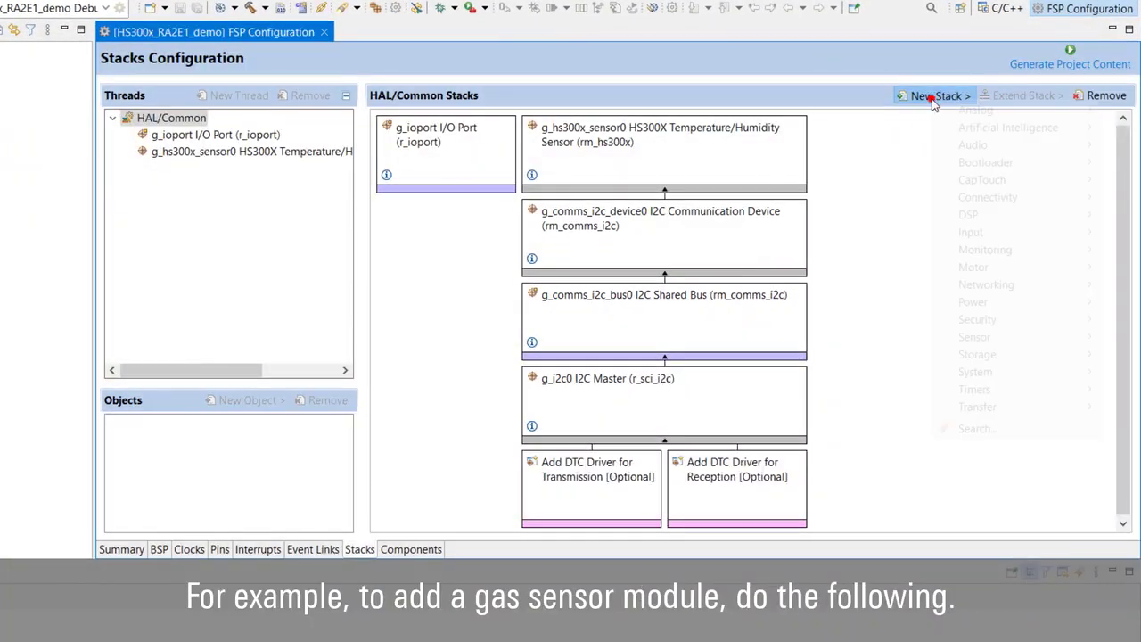
{"action": "mouse_move", "coordinate": [1022, 332]}
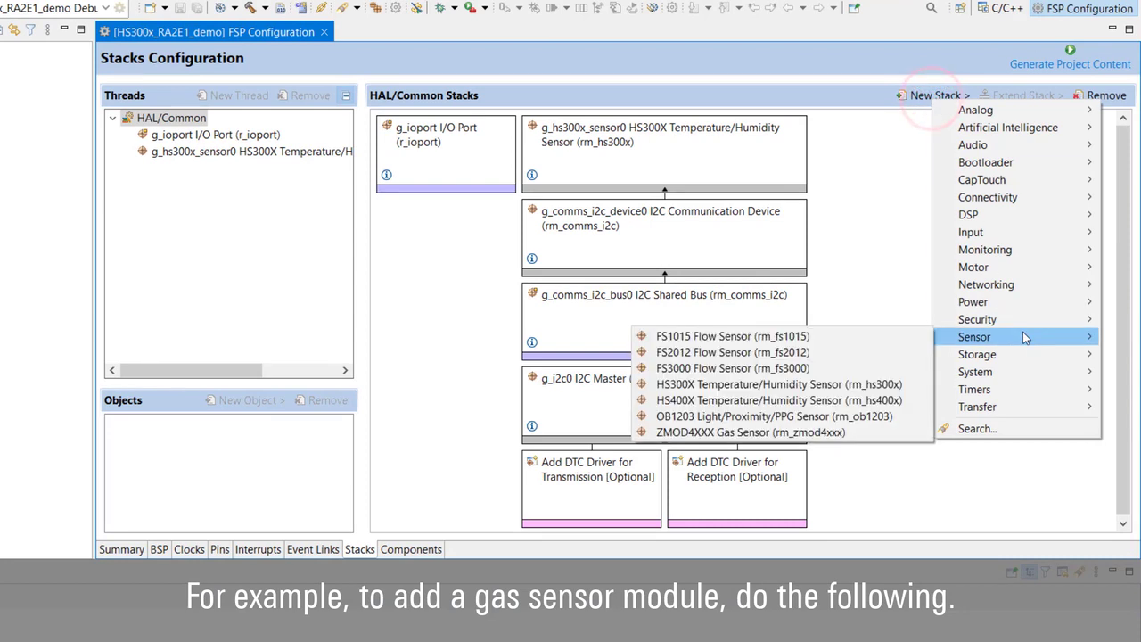
{"action": "left_click", "coordinate": [896, 431]}
{"action": "left_click", "coordinate": [991, 260]}
{"action": "mouse_move", "coordinate": [1014, 276]}
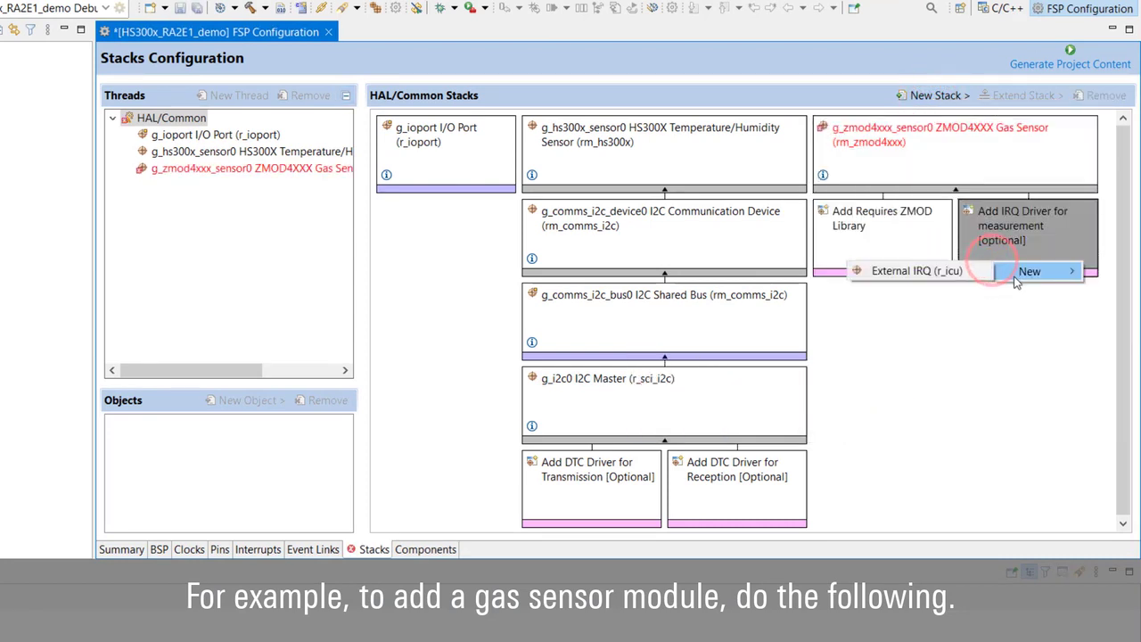
{"action": "left_click", "coordinate": [971, 279]}
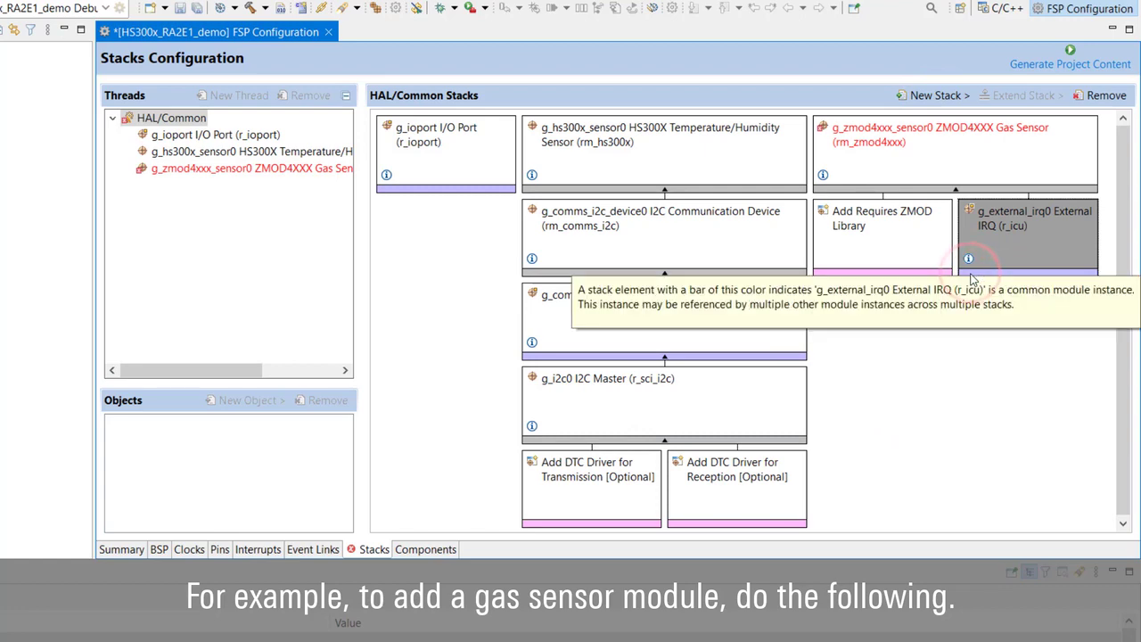
- Add the ZMOD4410 IAQ 2nd Generation library to the gas sensor stack and show the New and Use options for its I2C shared bus
{"action": "left_click", "coordinate": [920, 260]}
{"action": "mouse_move", "coordinate": [931, 274]}
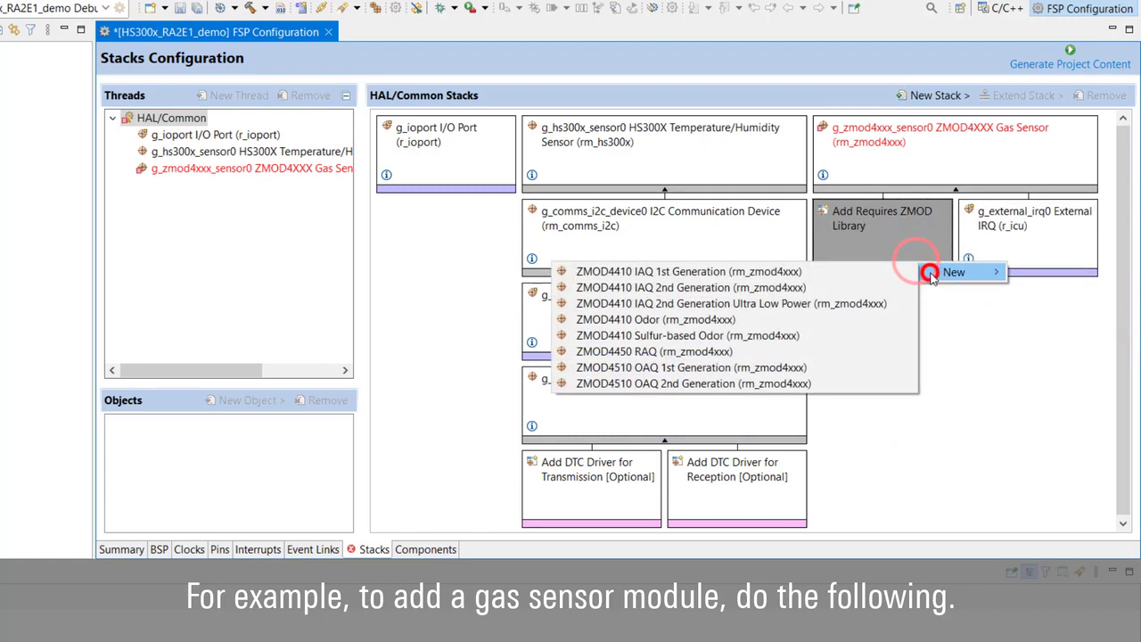
{"action": "left_click", "coordinate": [887, 287]}
{"action": "left_click", "coordinate": [908, 406]}
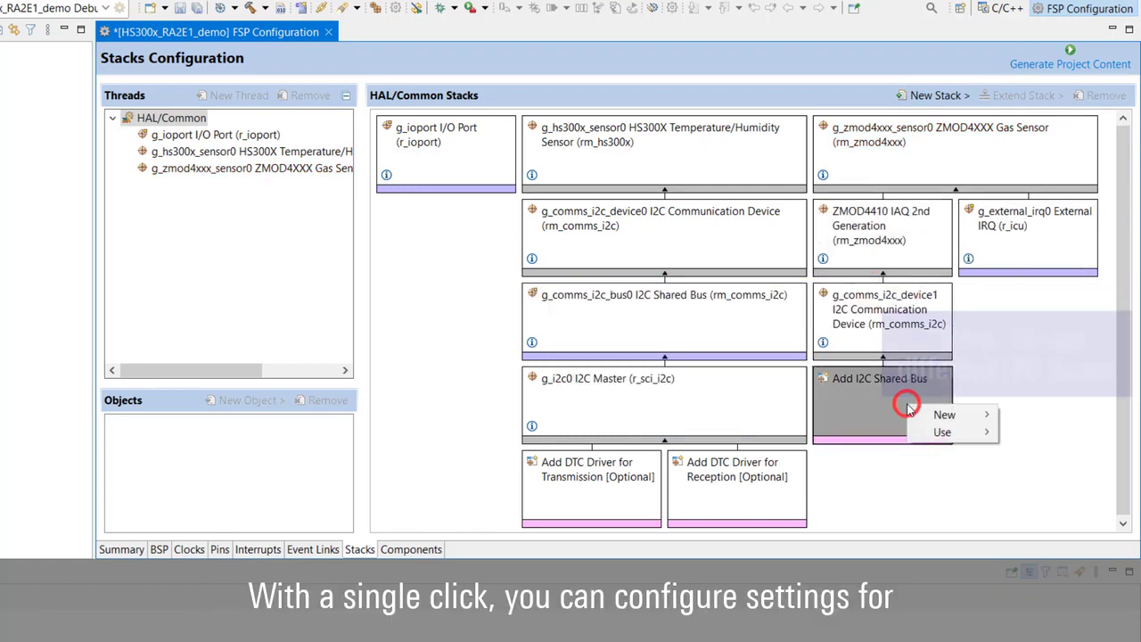
{"action": "mouse_move", "coordinate": [956, 415]}
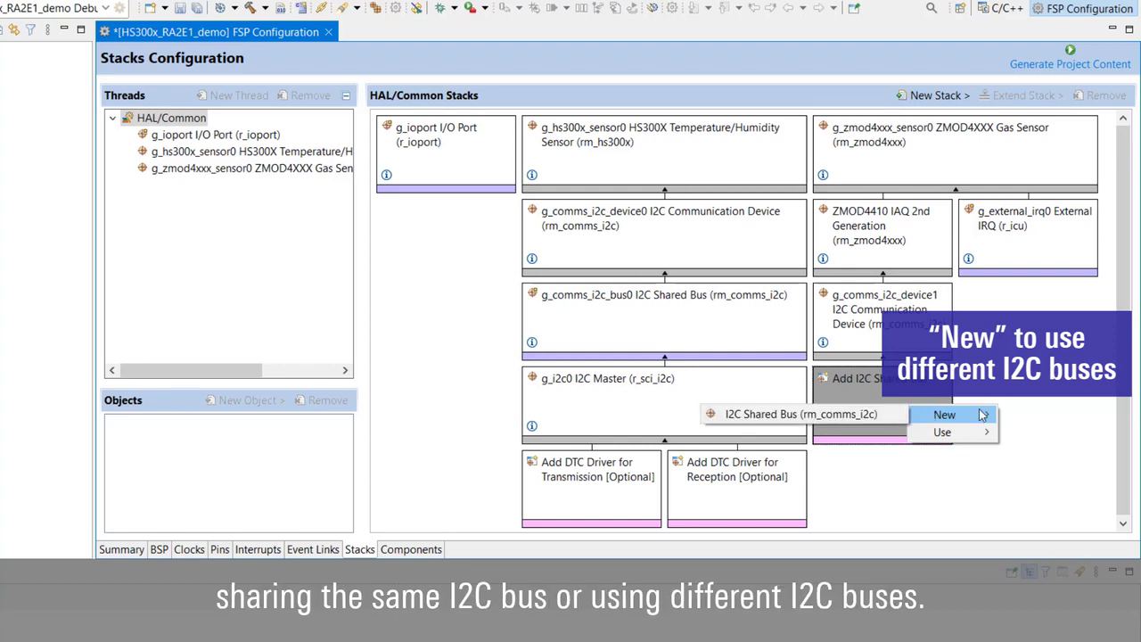
{"action": "mouse_move", "coordinate": [985, 434]}
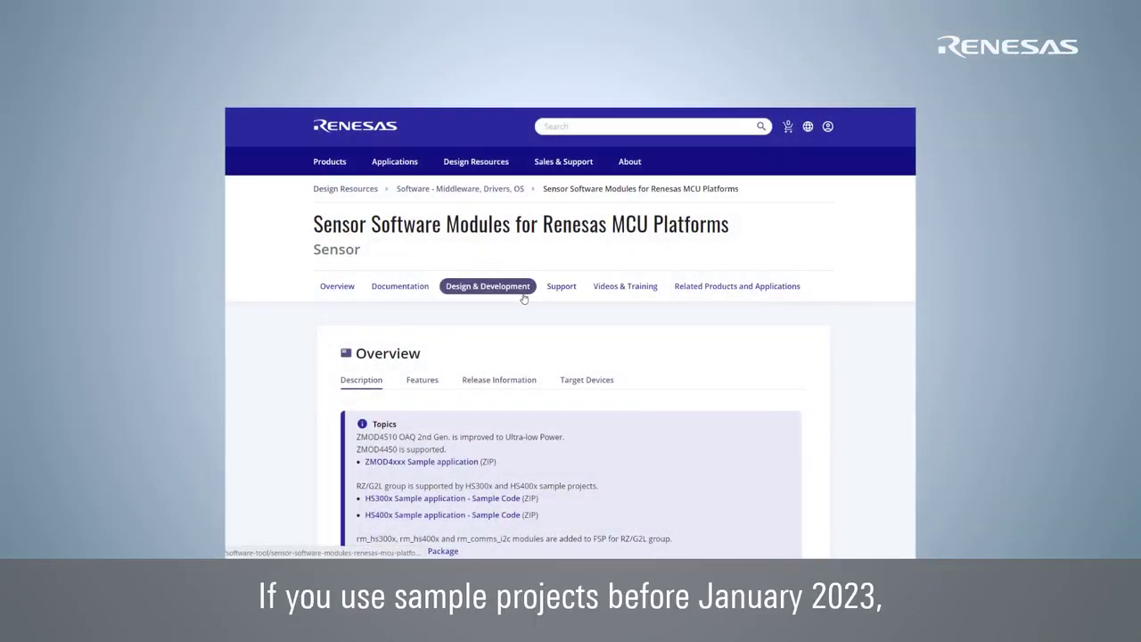
- Switch to the Sensor Software Modules for Renesas MCU Platforms web page and browse its sample code list
{"action": "left_click", "coordinate": [517, 288]}
{"action": "scroll", "coordinate": [743, 318], "scroll_direction": "down", "scroll_amount": 1}
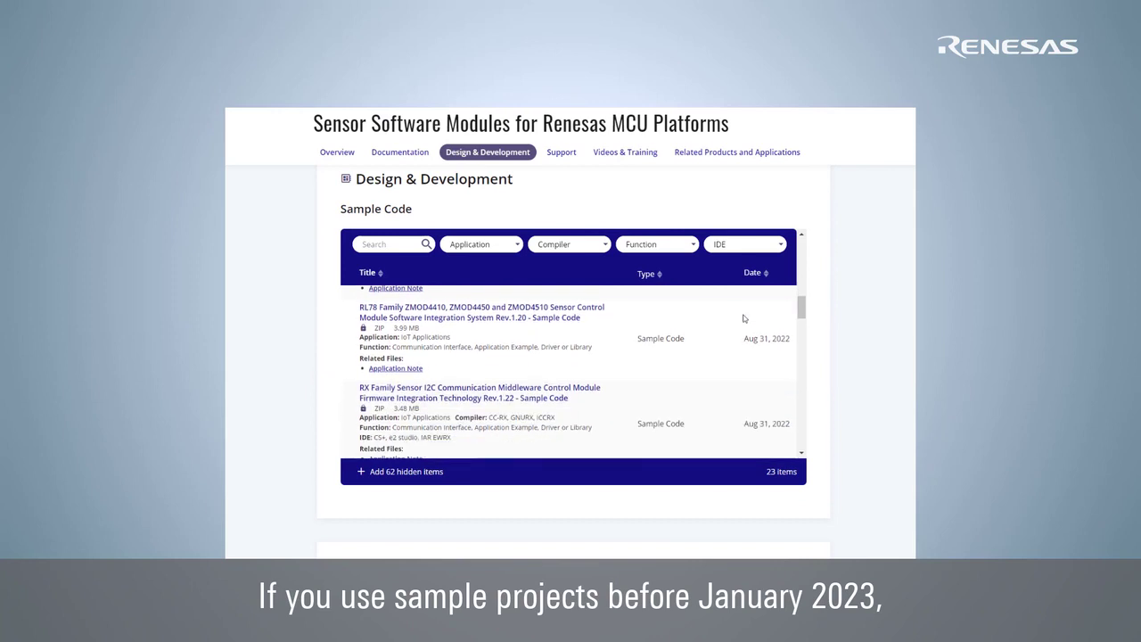
{"action": "scroll", "coordinate": [744, 318], "scroll_direction": "down", "scroll_amount": 2}
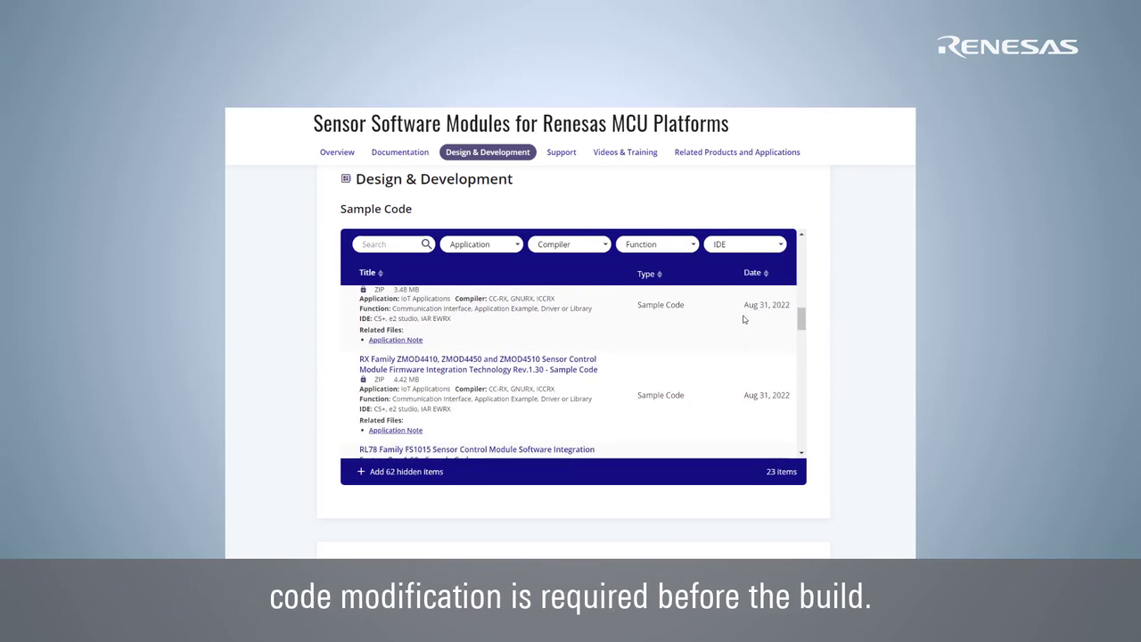
{"action": "scroll", "coordinate": [743, 318], "scroll_direction": "down", "scroll_amount": 3}
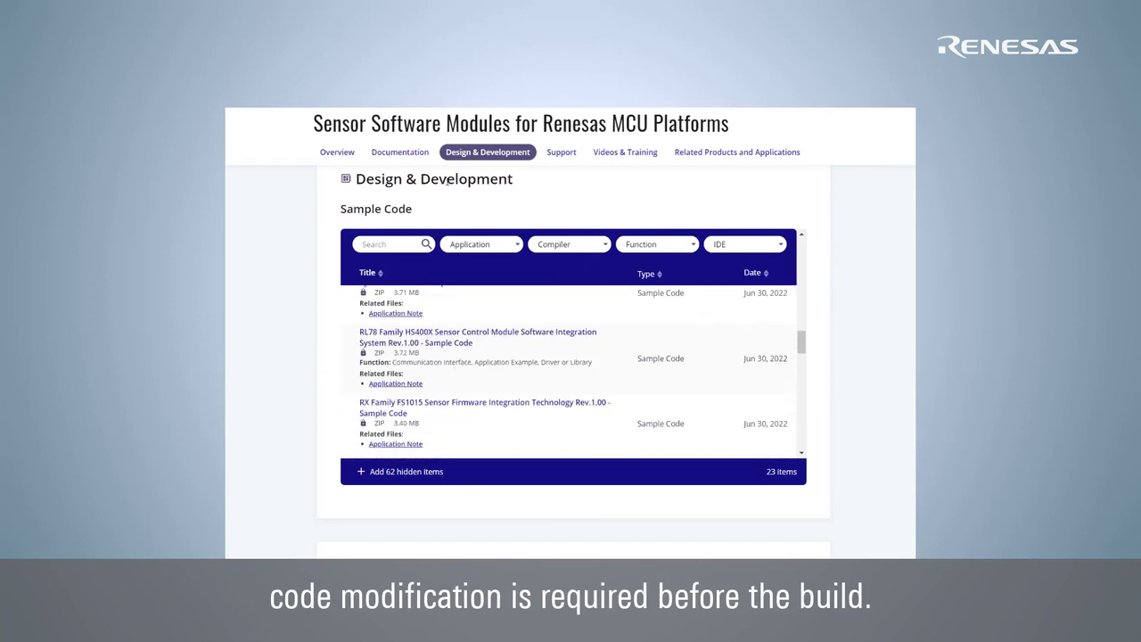
- Consult the Sensor Software Combination Manual in the documentation, reading sections 2.1 RA, RZ and 3.1 NonOS
{"action": "left_click", "coordinate": [424, 160]}
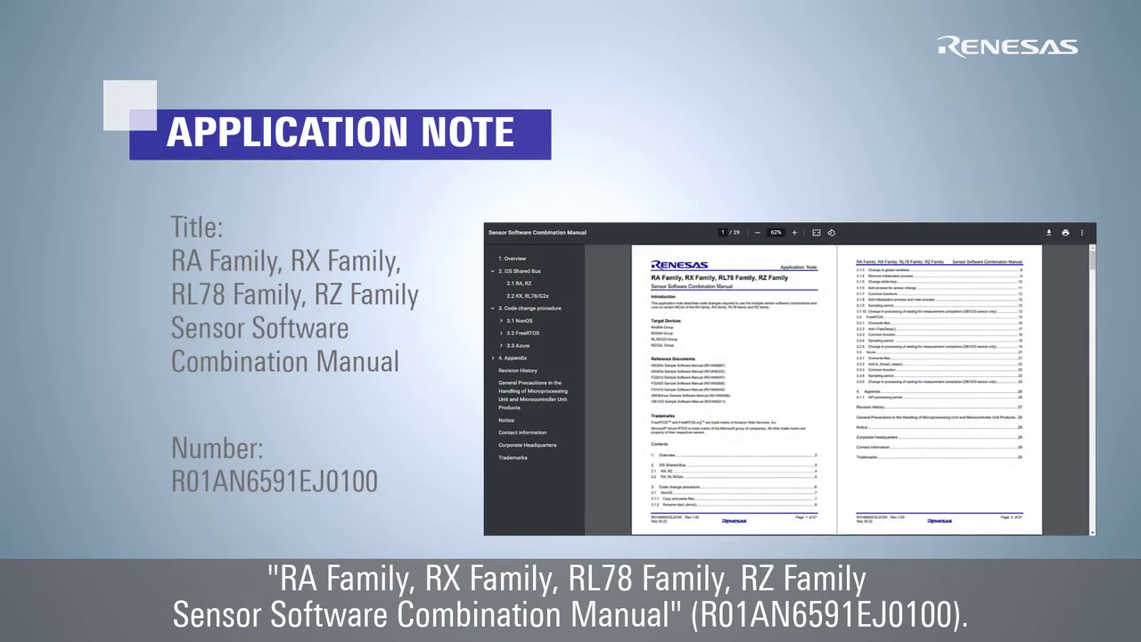
{"action": "left_click", "coordinate": [572, 282]}
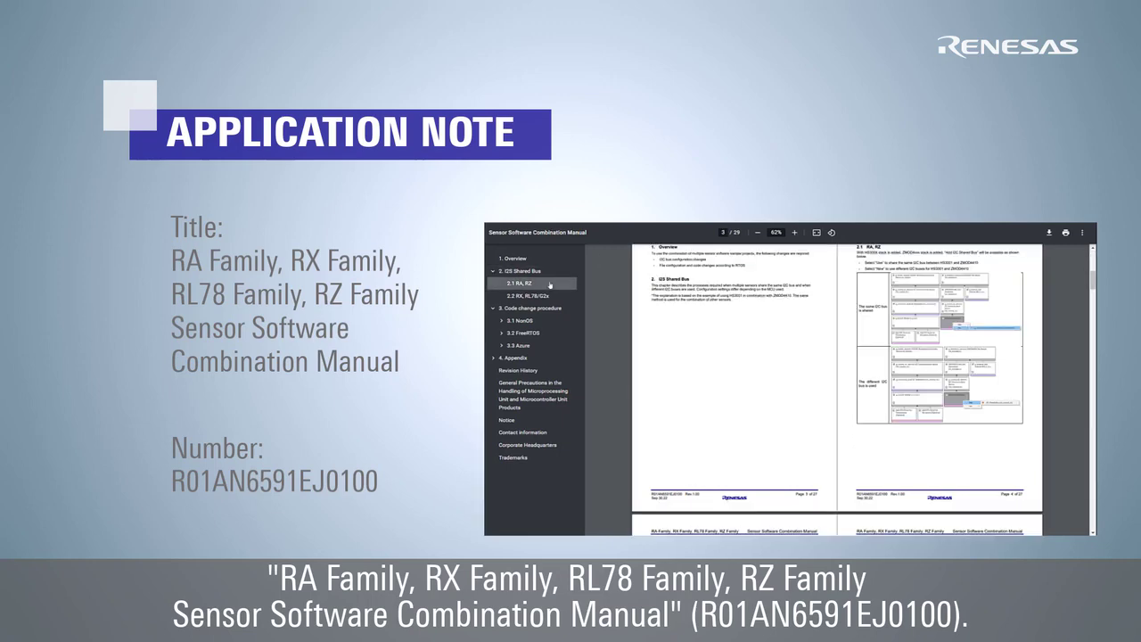
{"action": "left_click", "coordinate": [552, 321]}
{"action": "scroll", "coordinate": [603, 344], "scroll_direction": "down", "scroll_amount": 10}
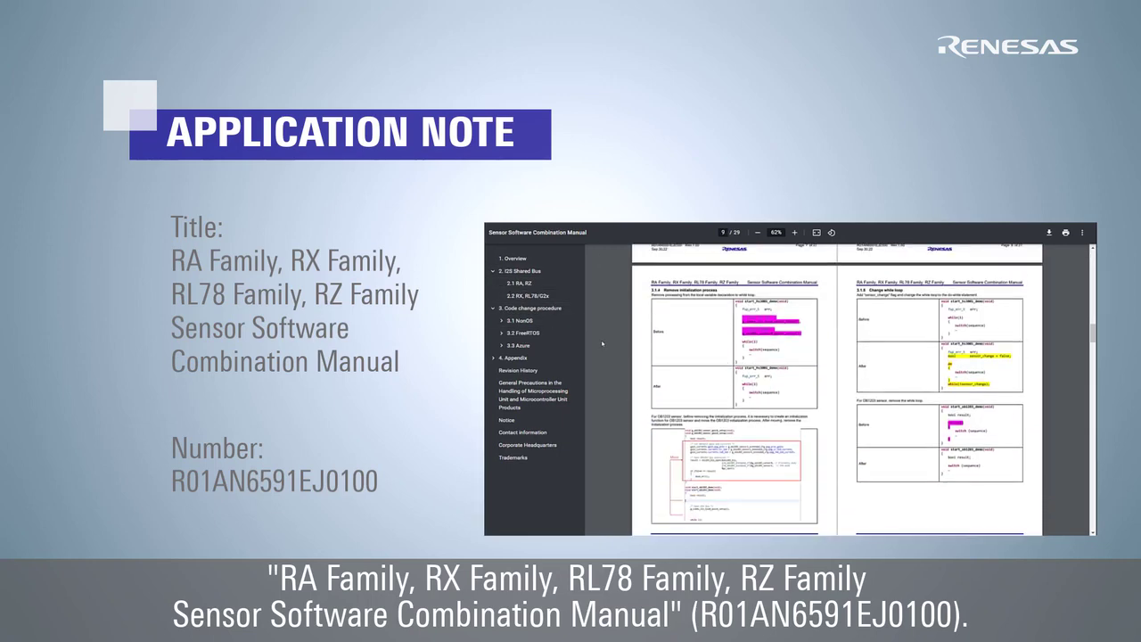
{"action": "scroll", "coordinate": [603, 343], "scroll_direction": "down", "scroll_amount": 1}
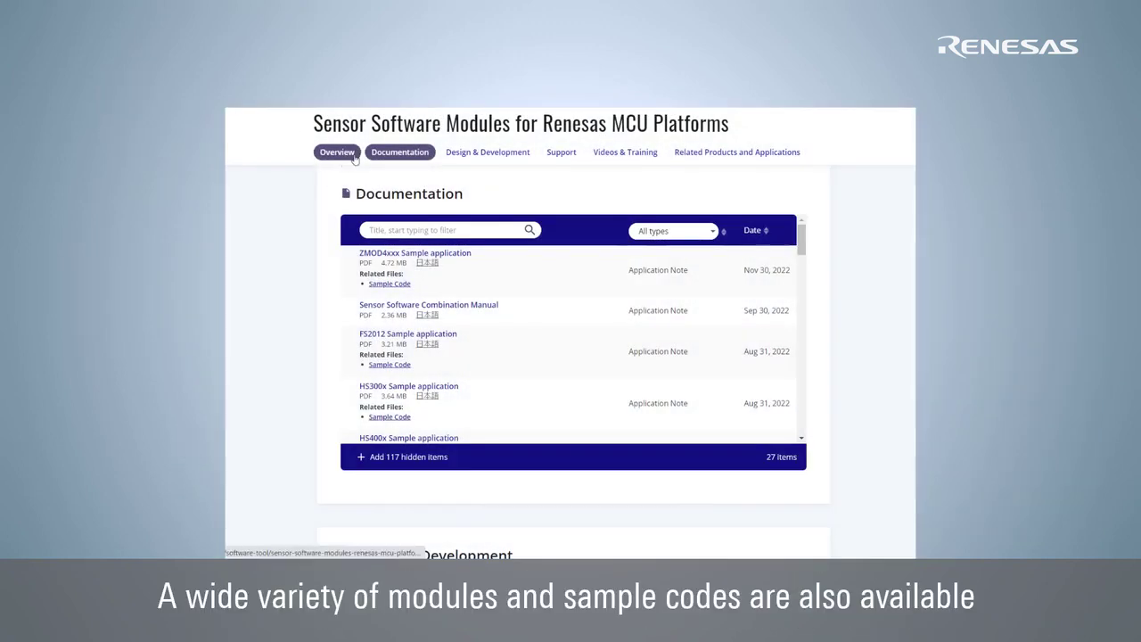
- Review the web page's release information, target devices, documentation, design resources, training videos and overview description
{"action": "left_click", "coordinate": [338, 152]}
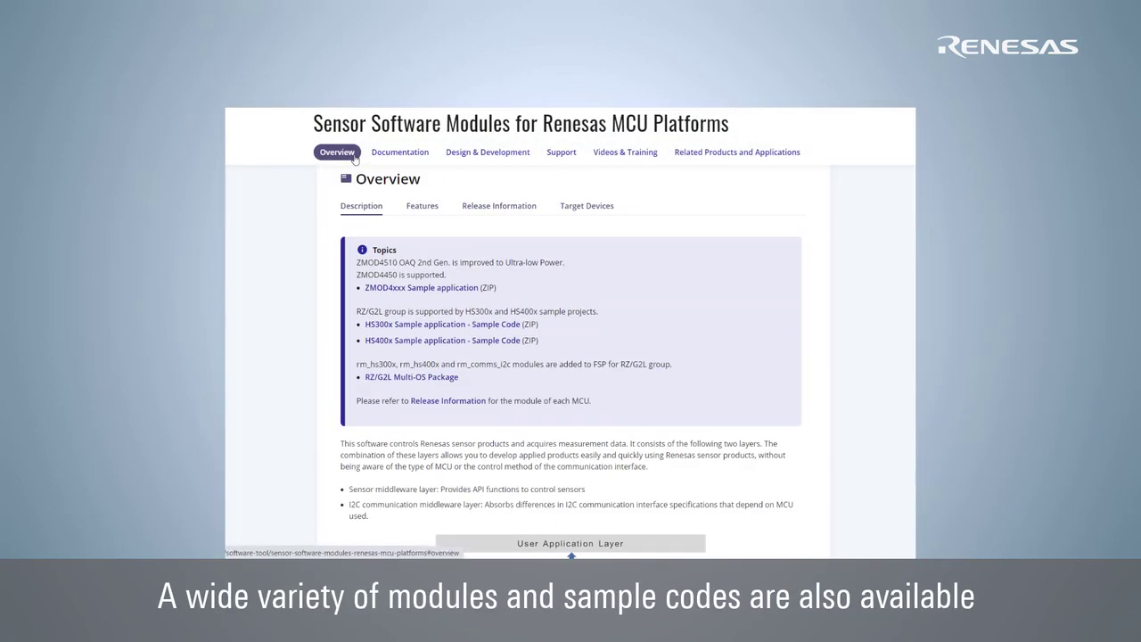
{"action": "left_click", "coordinate": [530, 212]}
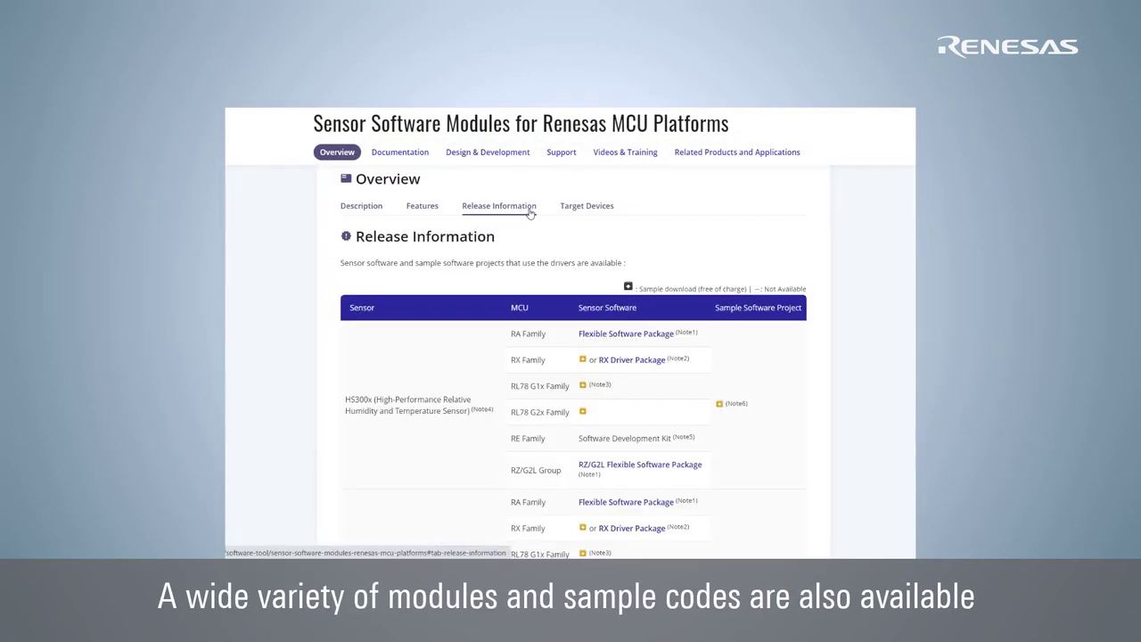
{"action": "left_click", "coordinate": [608, 214]}
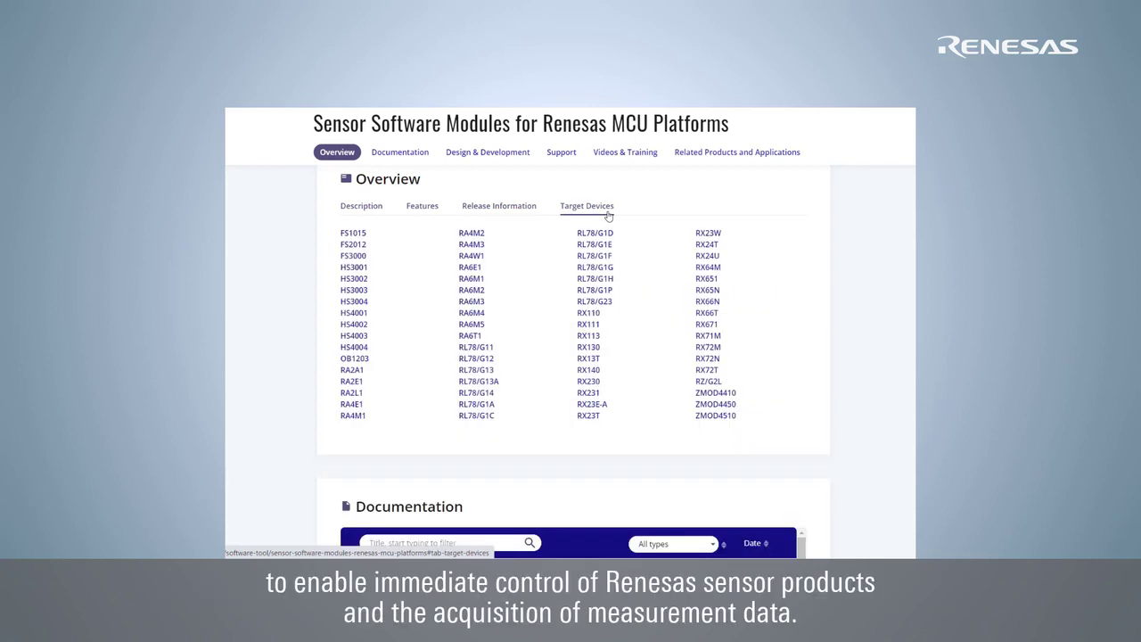
{"action": "left_click", "coordinate": [430, 158]}
{"action": "left_click", "coordinate": [525, 156]}
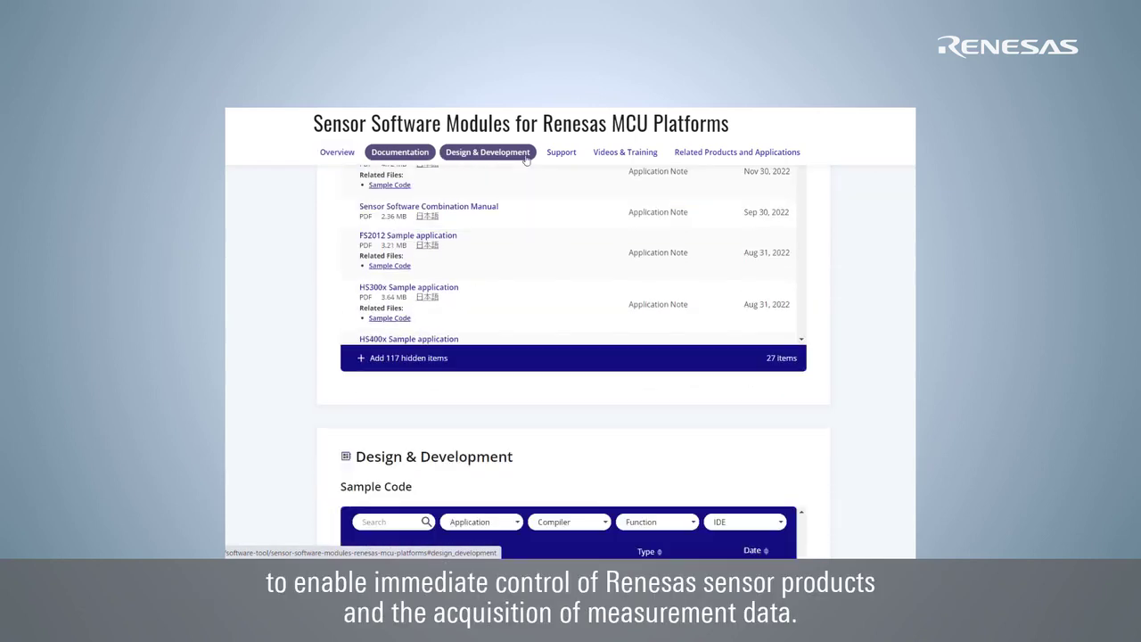
{"action": "left_click", "coordinate": [657, 161]}
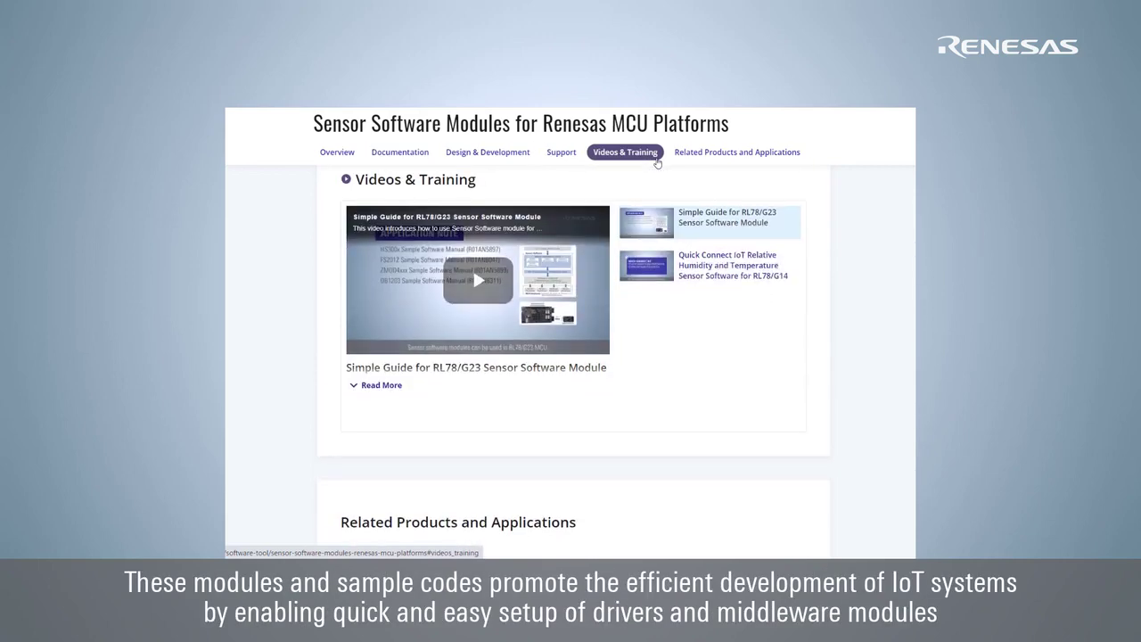
{"action": "left_click", "coordinate": [356, 162]}
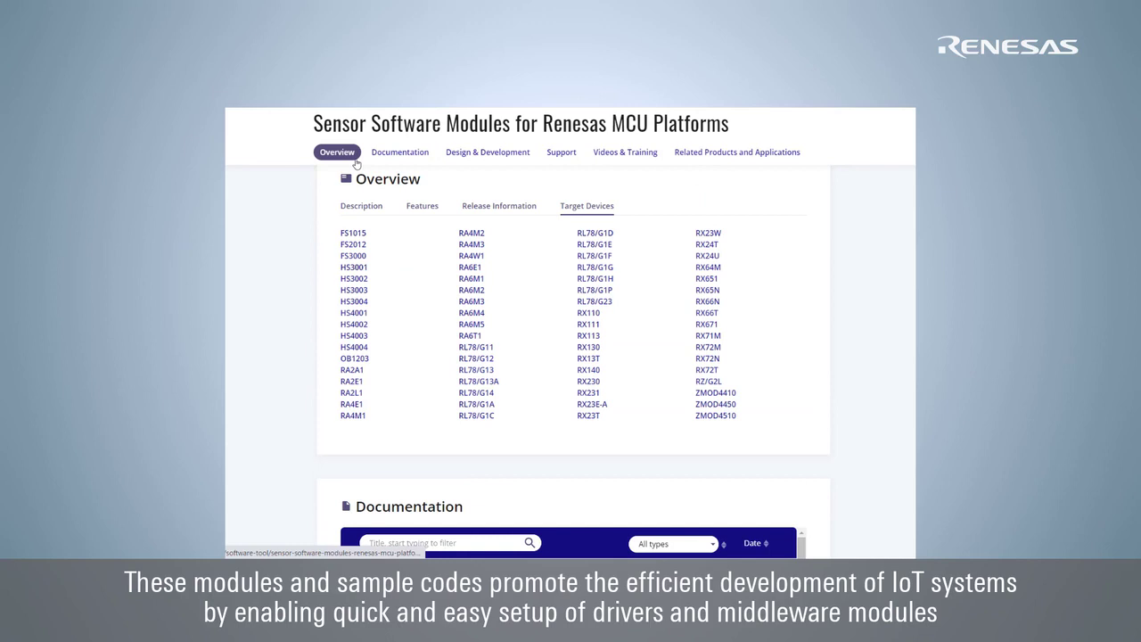
{"action": "left_click", "coordinate": [379, 217]}
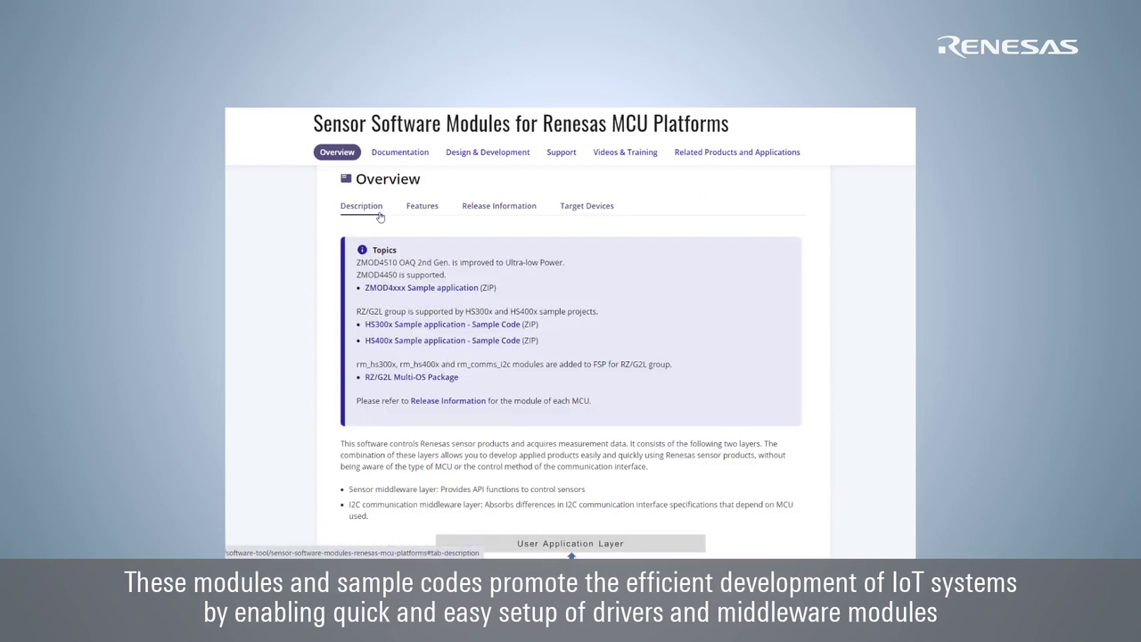